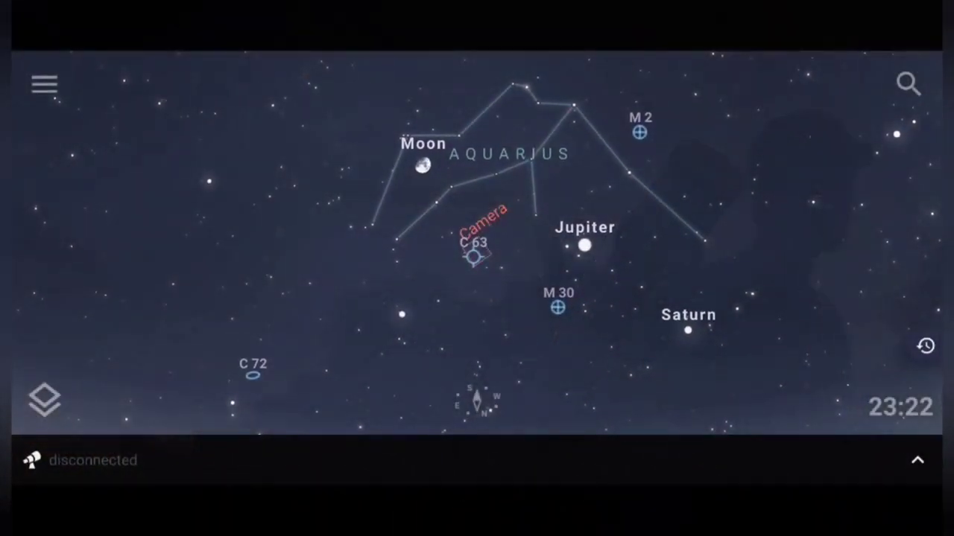
# - Zoom and pan the ASIAIR sky chart to centre C 63, the Helix Nebula, in the camera frame
pyautogui.scroll(5, 477, 246)
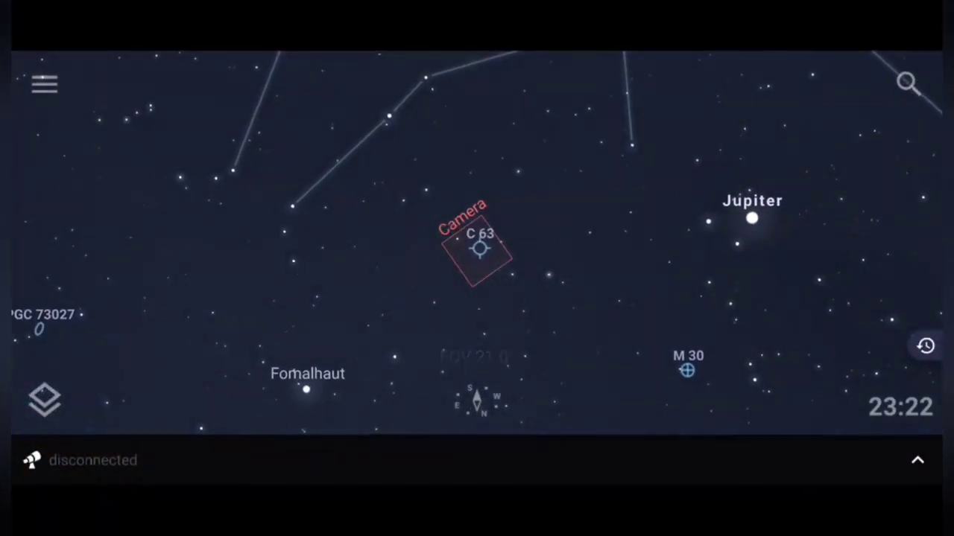
pyautogui.scroll(5, 477, 246)
pyautogui.moveTo(382, 238); pyautogui.dragTo(526, 257)
pyautogui.scroll(2, 477, 245)
pyautogui.scroll(2, 477, 246)
pyautogui.scroll(3, 477, 246)
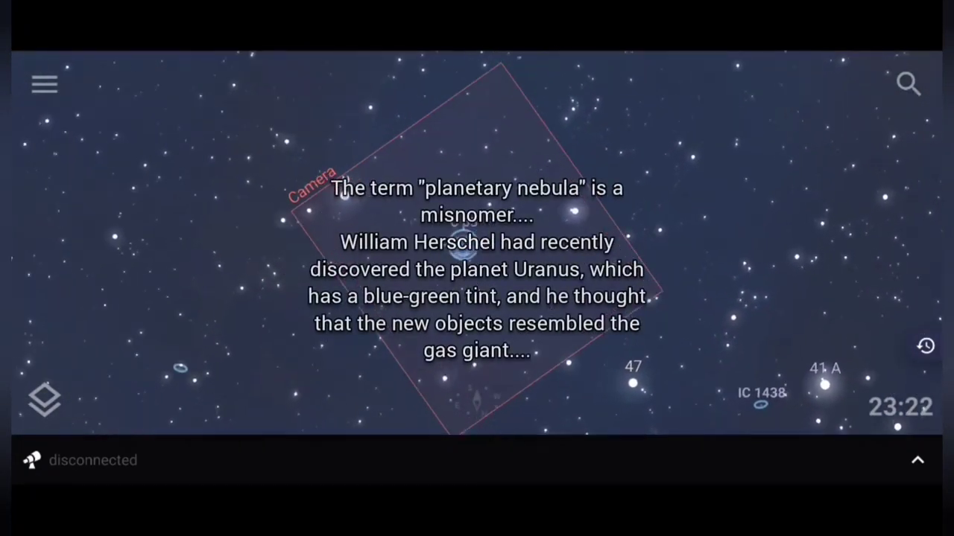
pyautogui.moveTo(220, 263); pyautogui.dragTo(570, 231)
pyautogui.scroll(4, 570, 231)
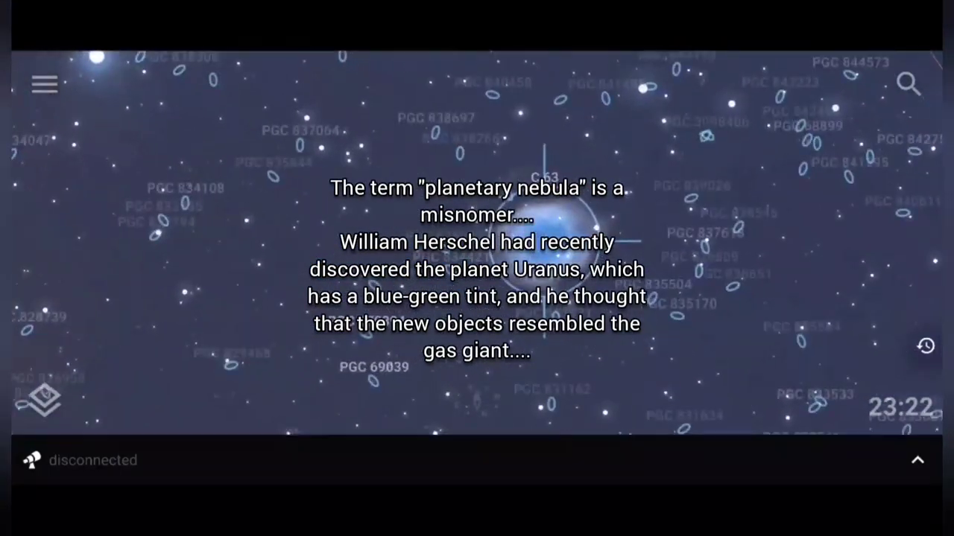
pyautogui.scroll(-3, 669, 365)
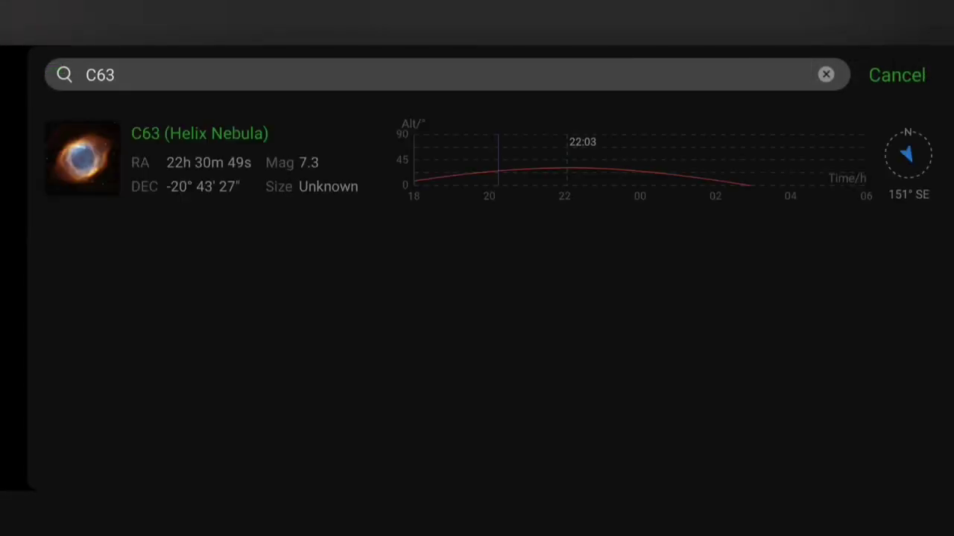
# - Select the Helix Nebula (C63) search result and slew the mount to it with GoTo
pyautogui.click(223, 158)
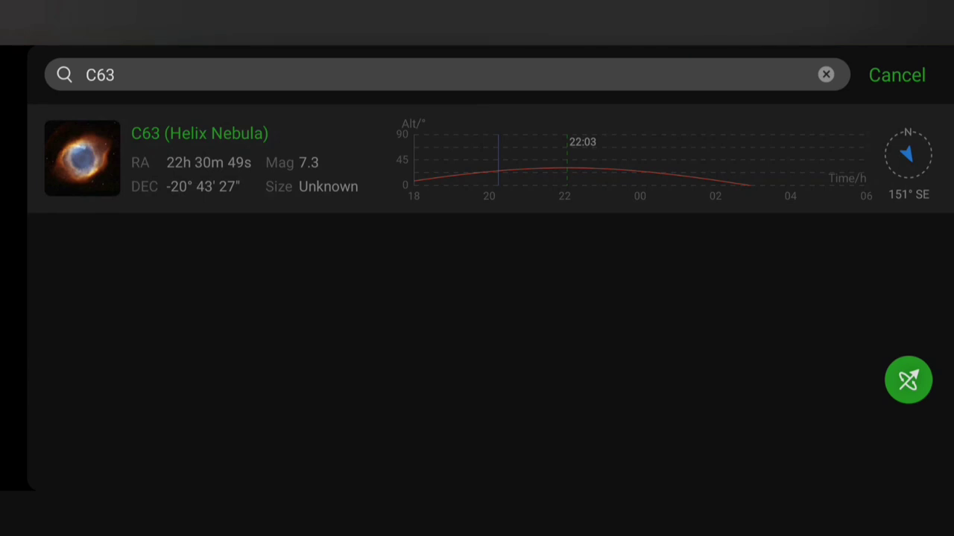
pyautogui.click(908, 380)
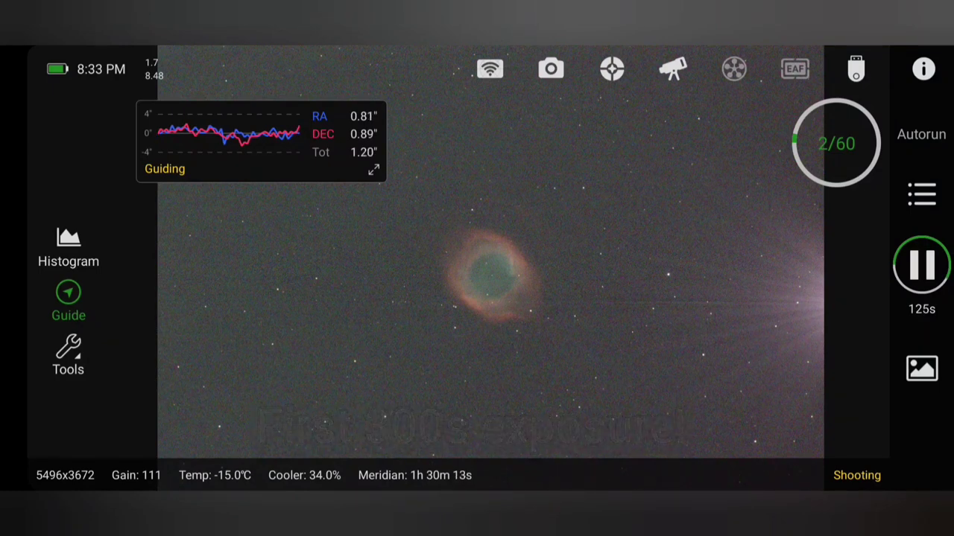
pyautogui.scroll(5, 488, 276)
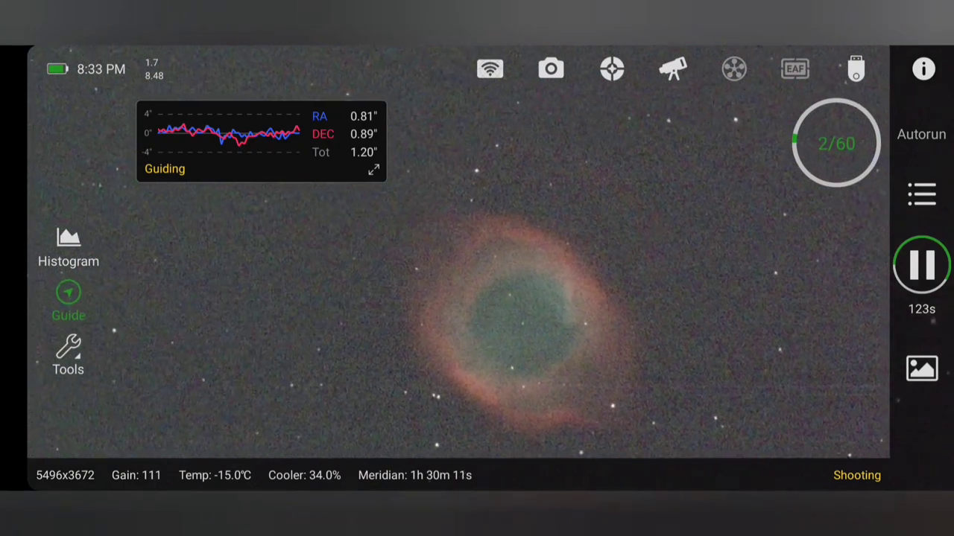
pyautogui.moveTo(514, 298); pyautogui.dragTo(514, 163)
pyautogui.scroll(-3, 566, 239)
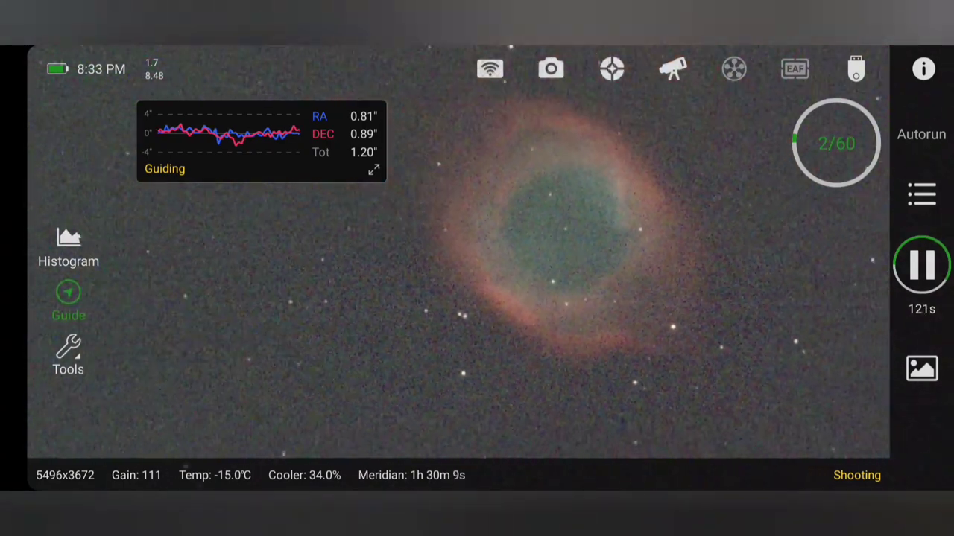
pyautogui.scroll(5, 477, 246)
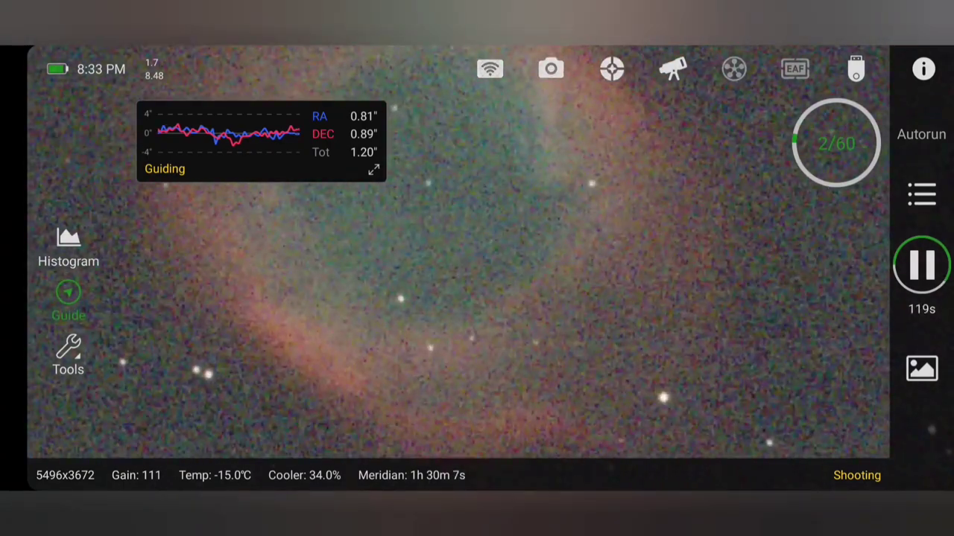
pyautogui.scroll(-3, 477, 268)
pyautogui.moveTo(417, 269); pyautogui.dragTo(492, 276)
pyautogui.scroll(-3, 552, 268)
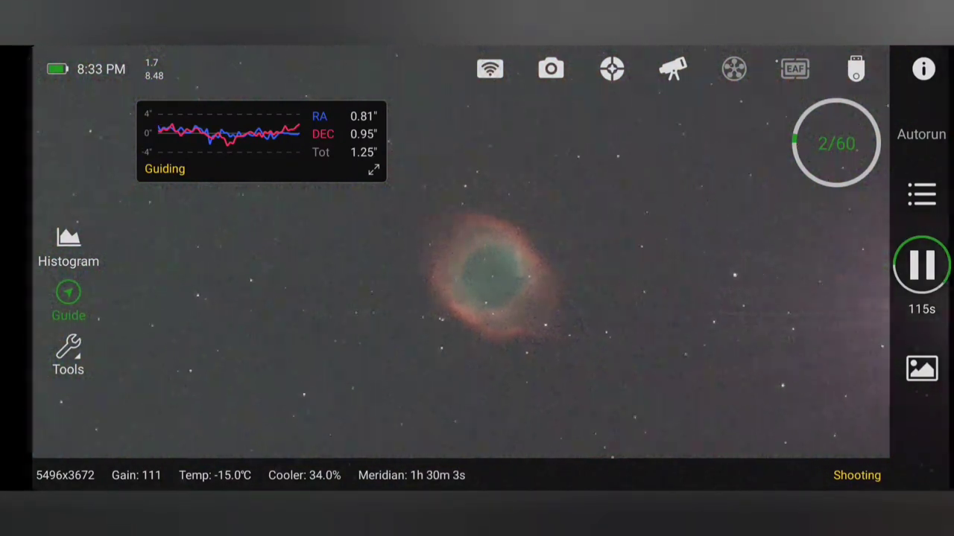
pyautogui.scroll(4, 491, 276)
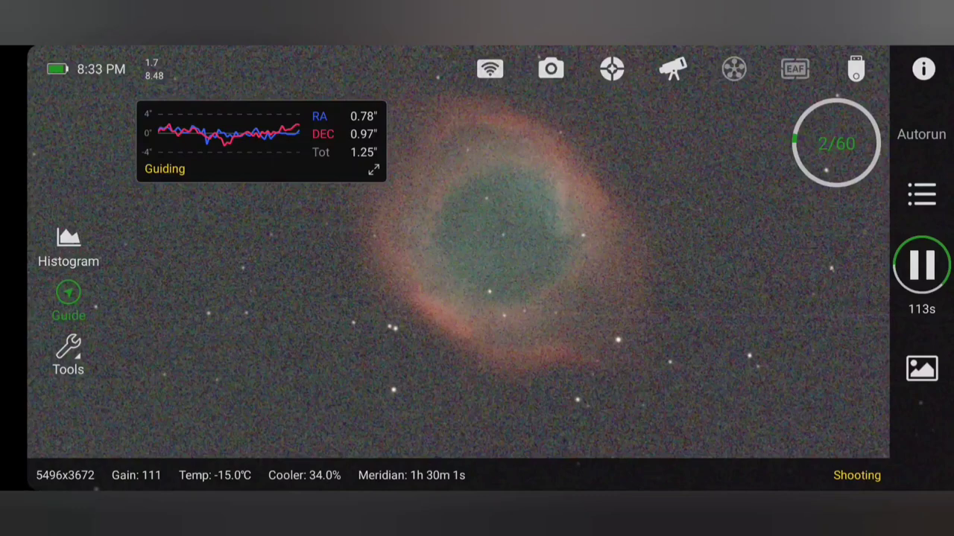
pyautogui.scroll(-2, 506, 245)
pyautogui.scroll(-2, 536, 298)
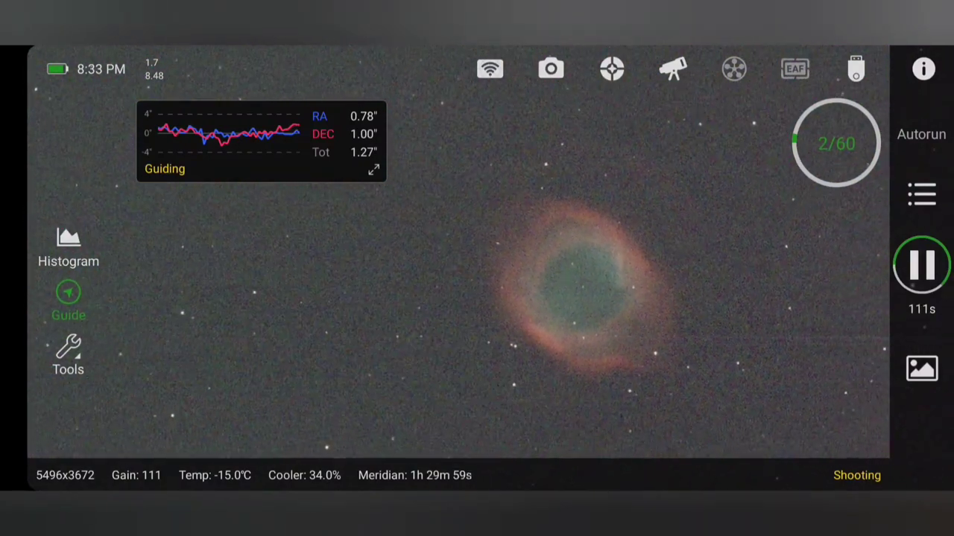
pyautogui.scroll(2, 589, 275)
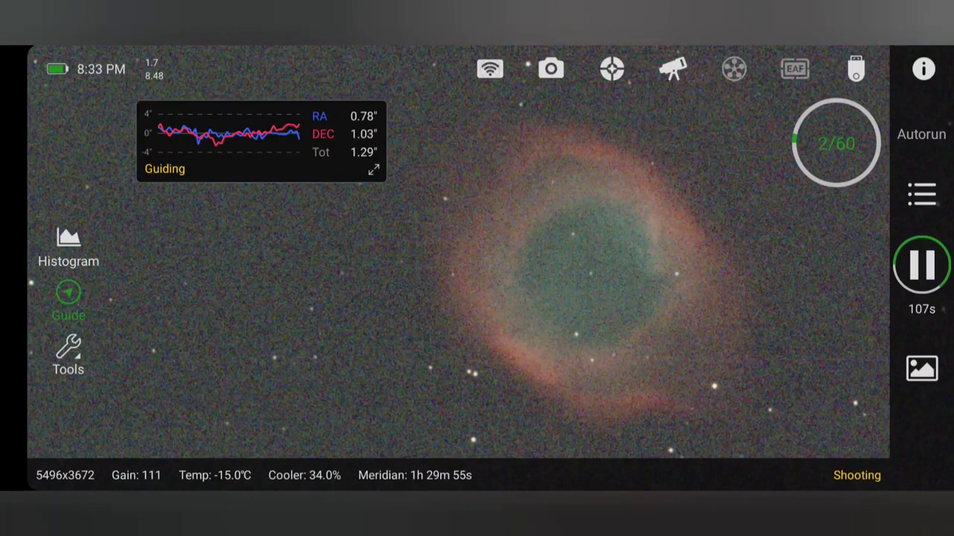
pyautogui.moveTo(588, 276); pyautogui.dragTo(522, 279)
pyautogui.scroll(-2, 521, 276)
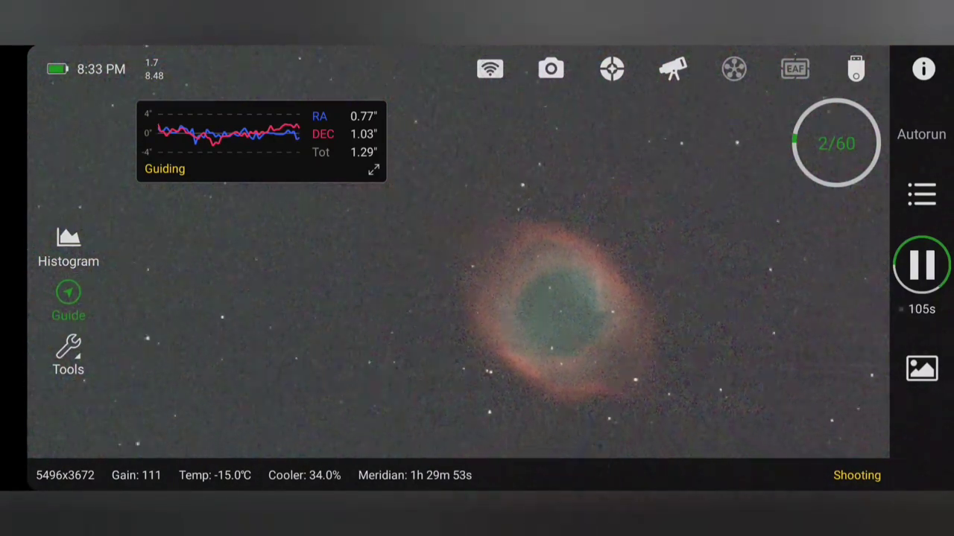
pyautogui.moveTo(560, 315); pyautogui.dragTo(542, 264)
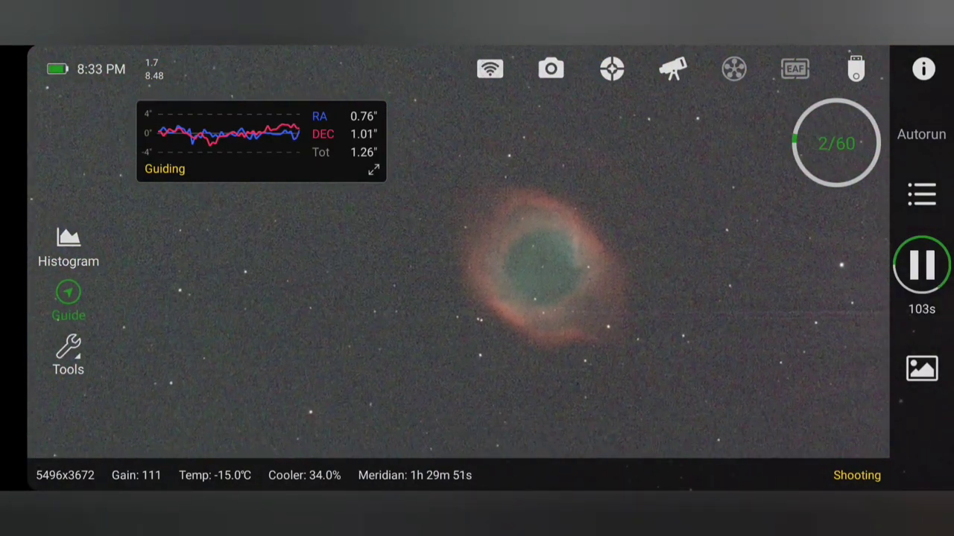
pyautogui.scroll(-2, 492, 276)
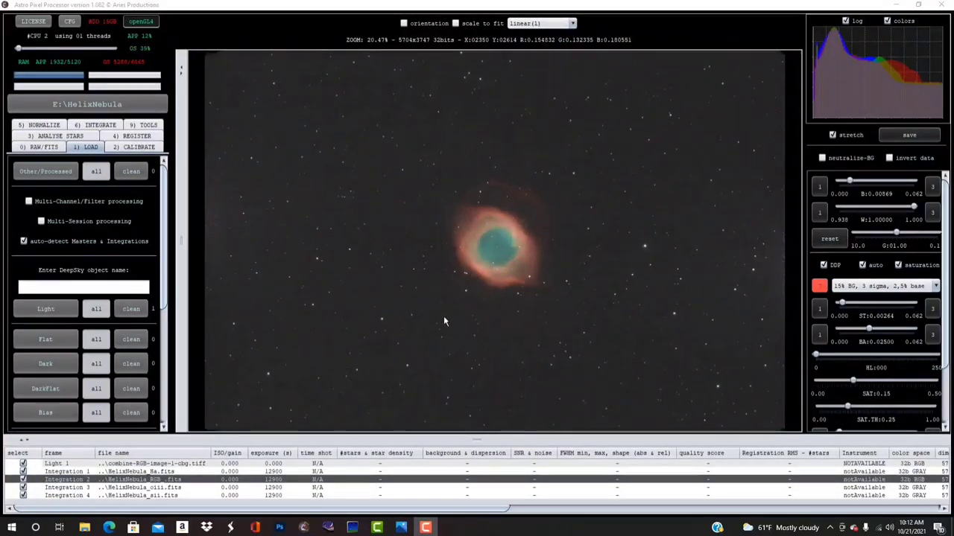
# - Zoom in and out on the HelixNebula_RGB integration to inspect the core, ending near 45%
pyautogui.scroll(-1, 498, 307)
pyautogui.scroll(1, 501, 300)
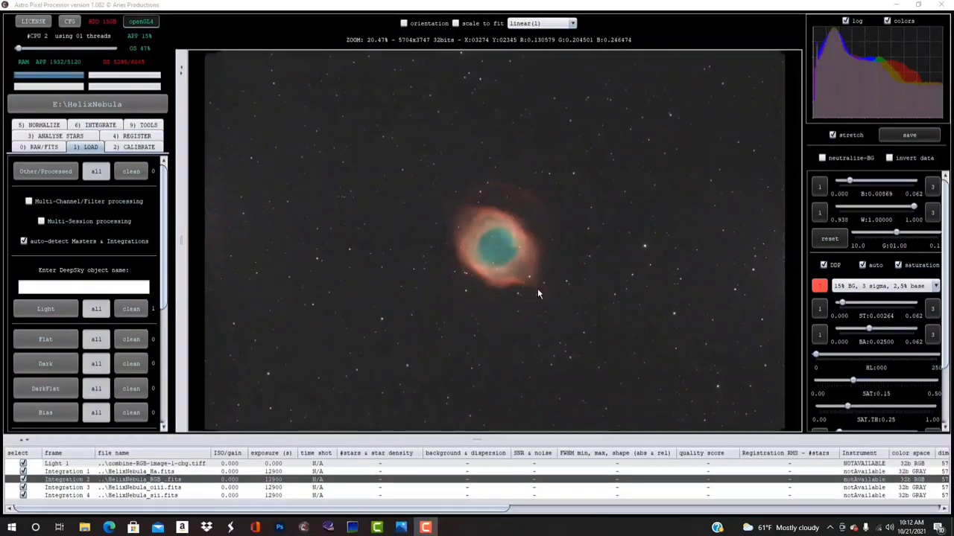
pyautogui.scroll(2, 507, 272)
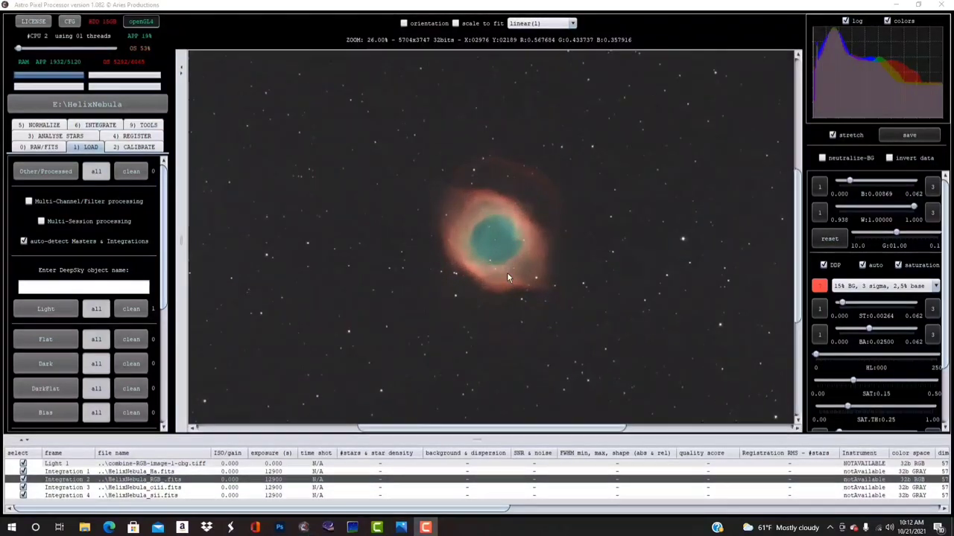
pyautogui.scroll(-3, 506, 277)
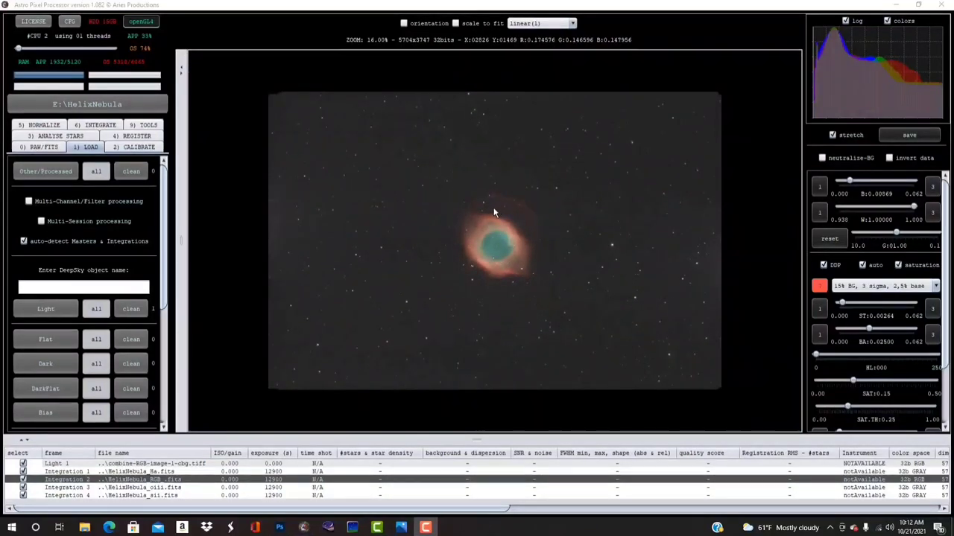
pyautogui.scroll(1, 495, 208)
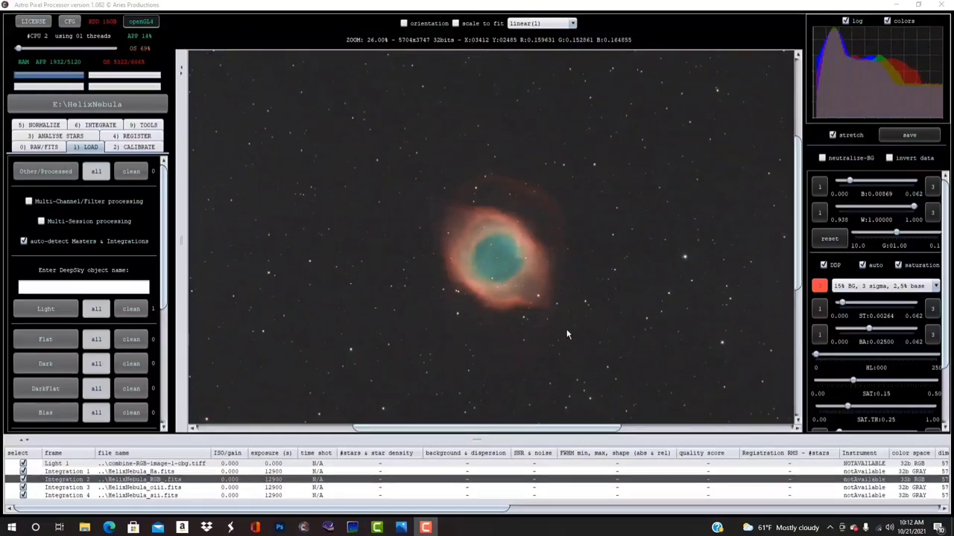
pyautogui.scroll(-1, 495, 338)
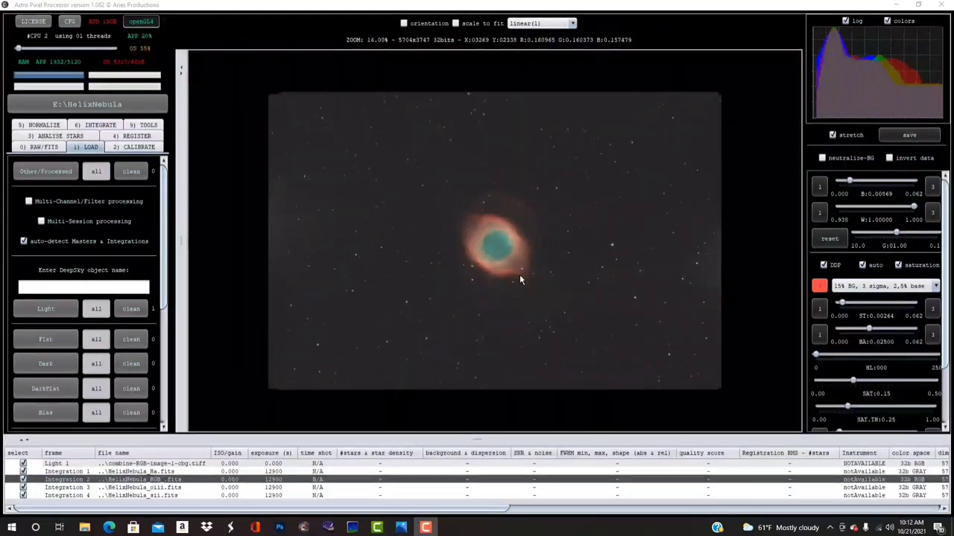
pyautogui.scroll(2, 499, 250)
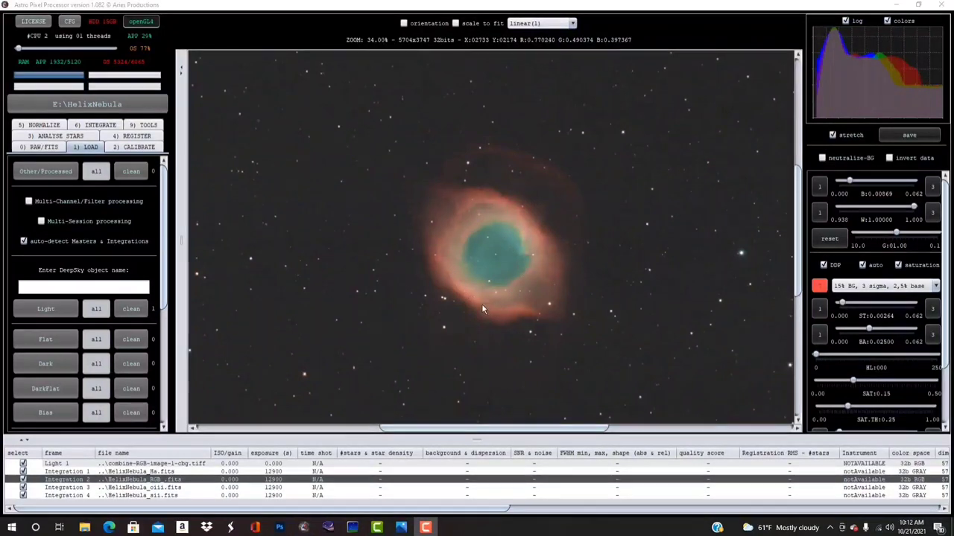
pyautogui.scroll(-1, 541, 316)
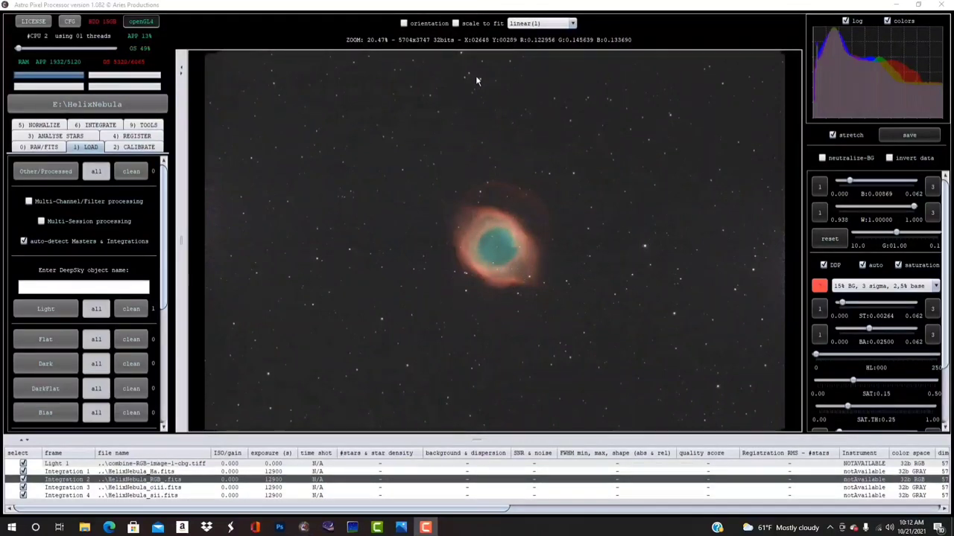
pyautogui.scroll(2, 568, 232)
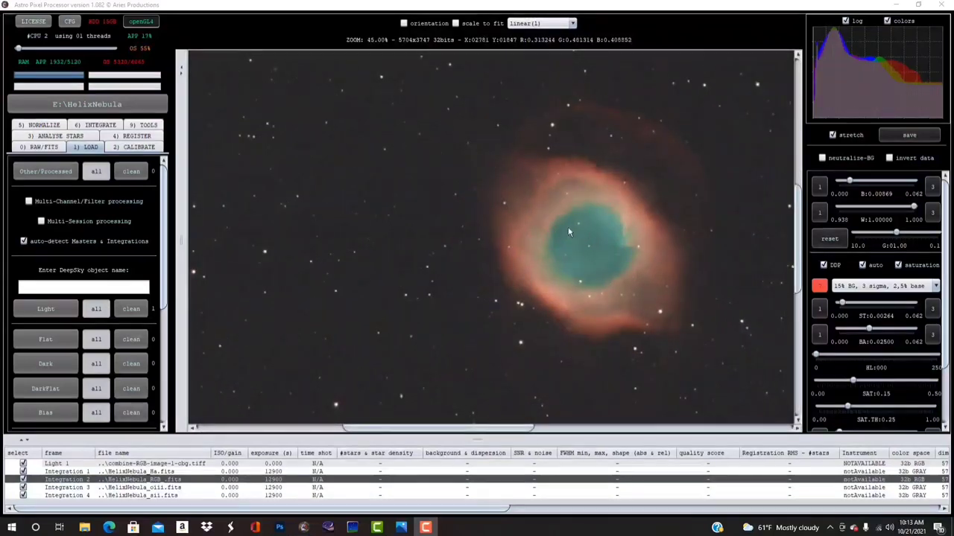
pyautogui.scroll(-3, 575, 313)
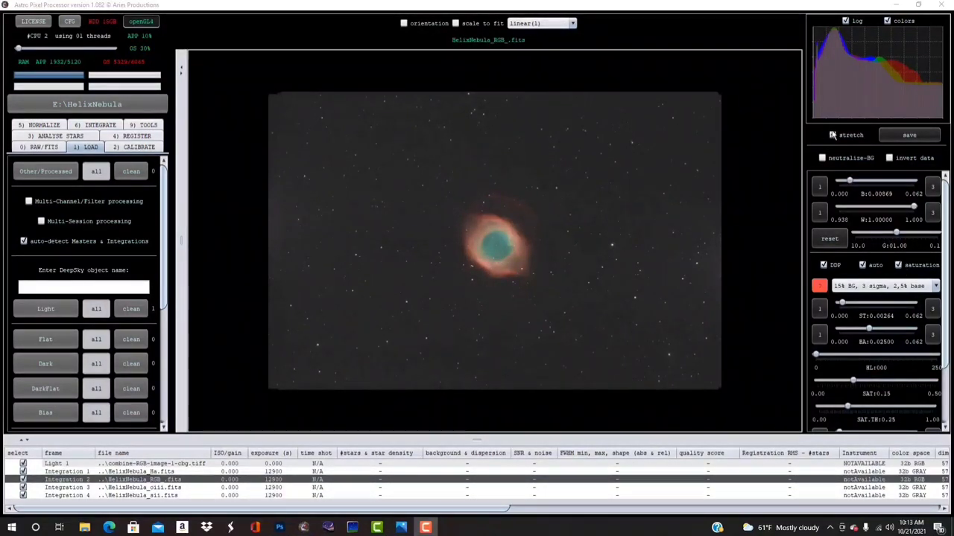
pyautogui.scroll(2, 522, 238)
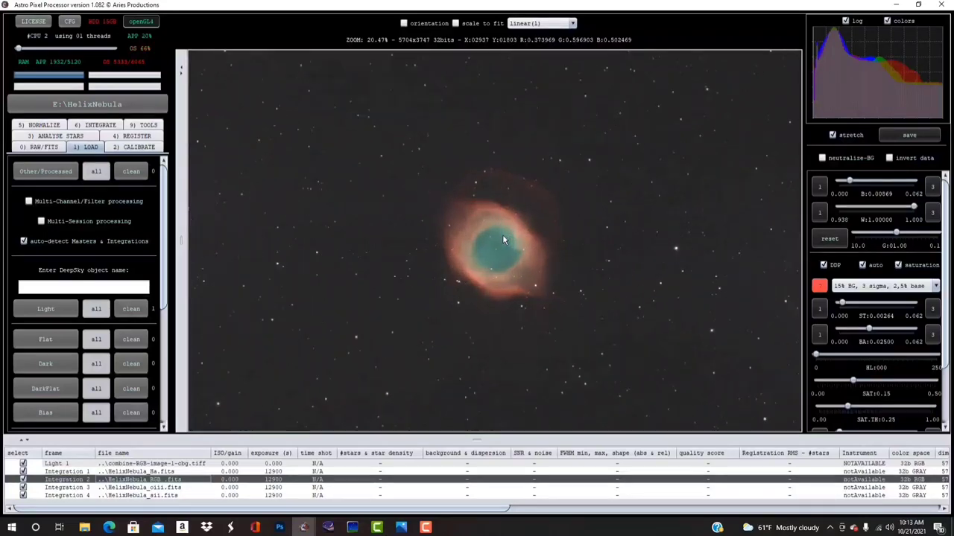
pyautogui.scroll(2, 502, 246)
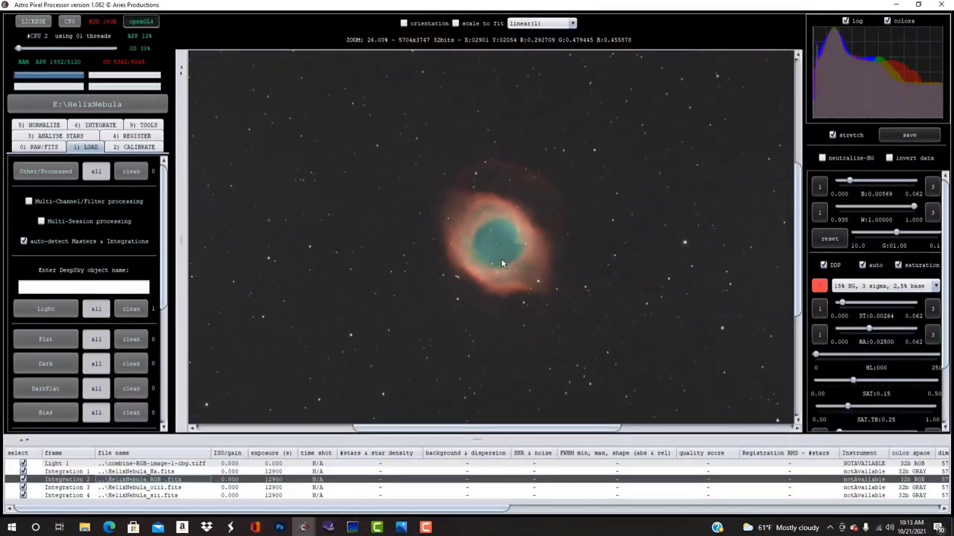
pyautogui.scroll(1, 501, 260)
pyautogui.scroll(3, 506, 259)
pyautogui.scroll(-4, 504, 251)
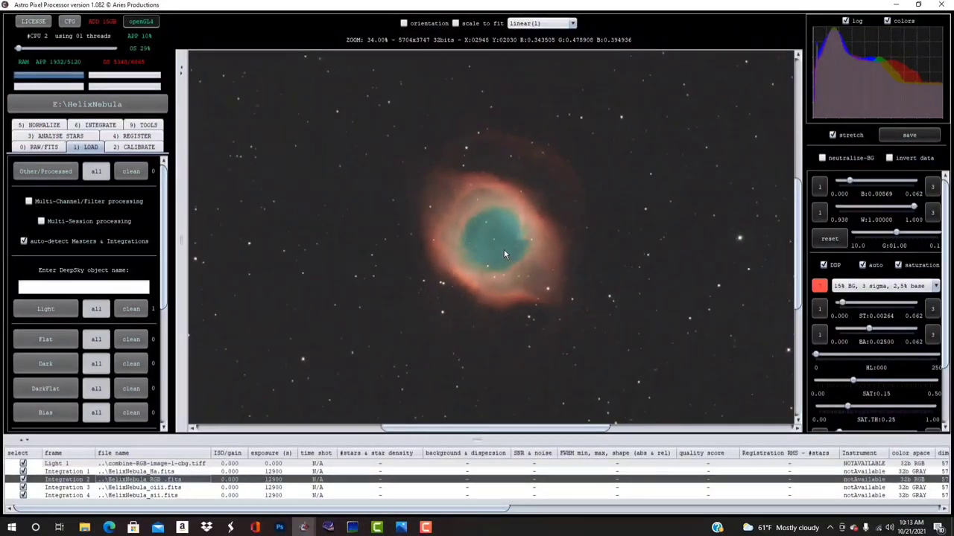
pyautogui.scroll(8, 474, 211)
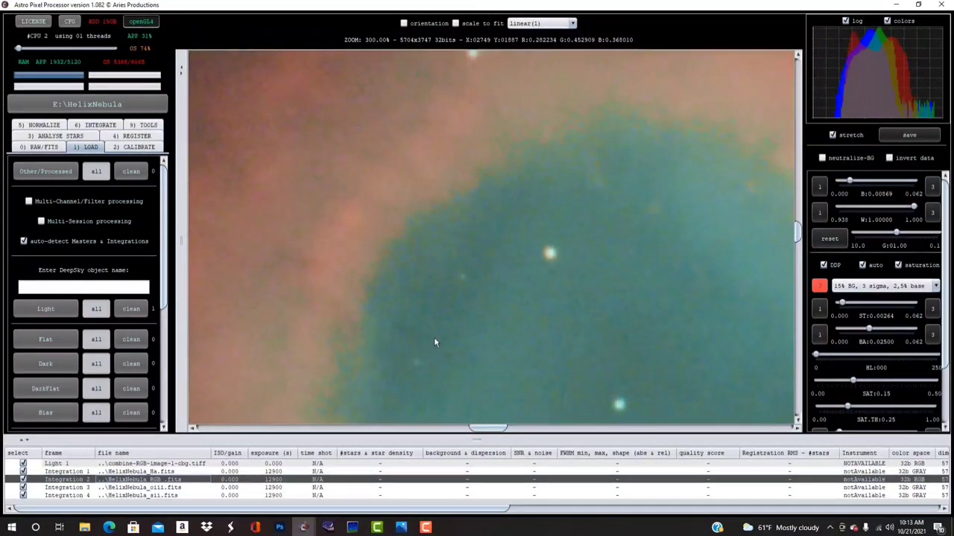
pyautogui.scroll(-5, 435, 339)
pyautogui.scroll(-4, 468, 319)
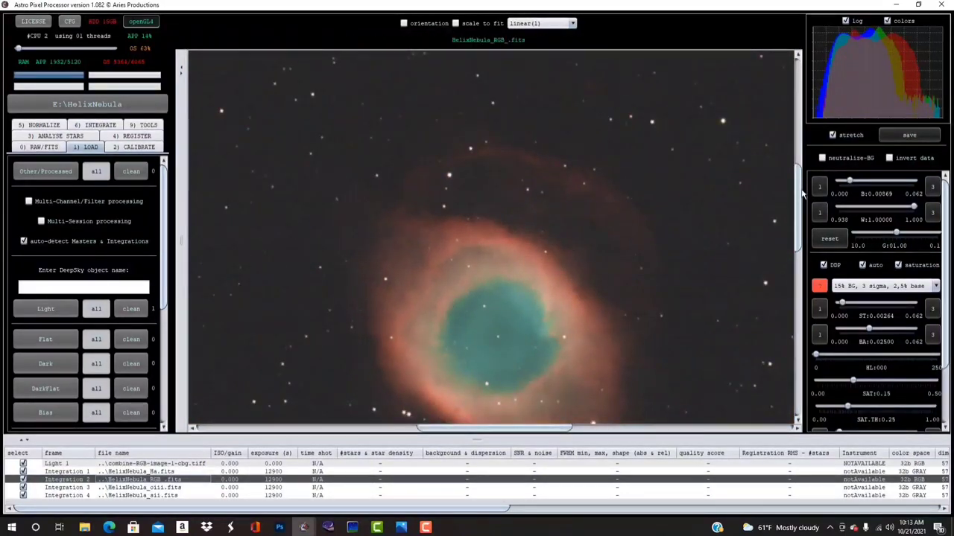
pyautogui.scroll(-2, 522, 271)
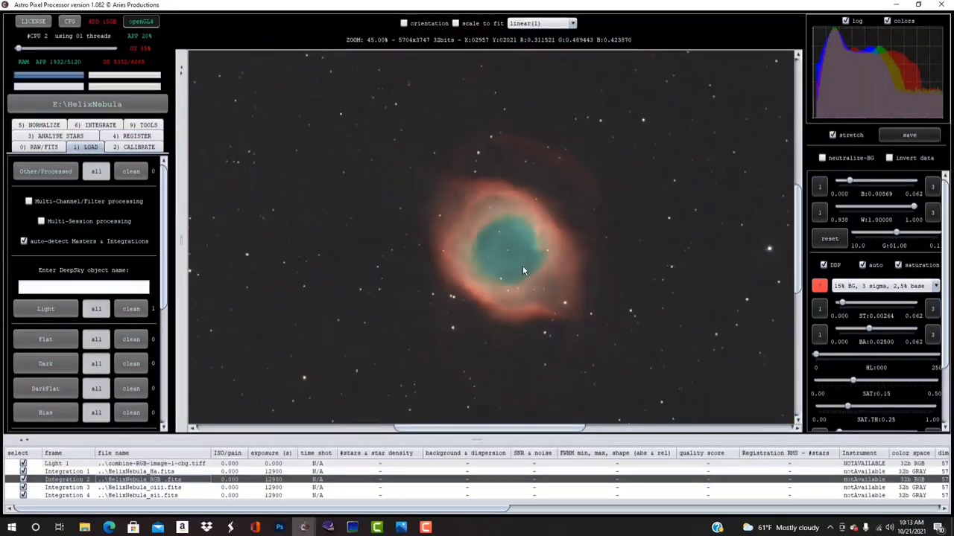
pyautogui.scroll(1, 512, 269)
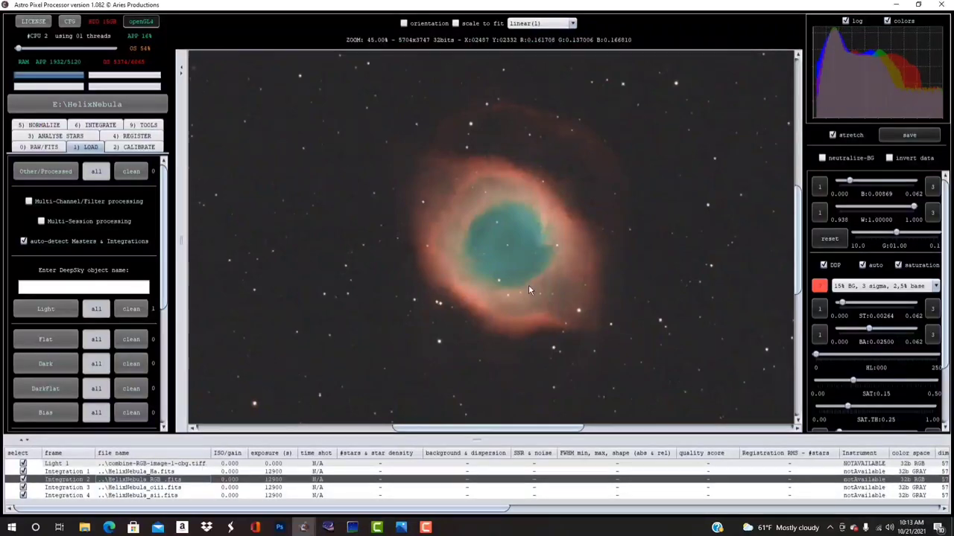
# - Bring up helix.jpg in Photos, move its window up and right, and rotate it to portrait
pyautogui.hotkey('alt', 'Tab')
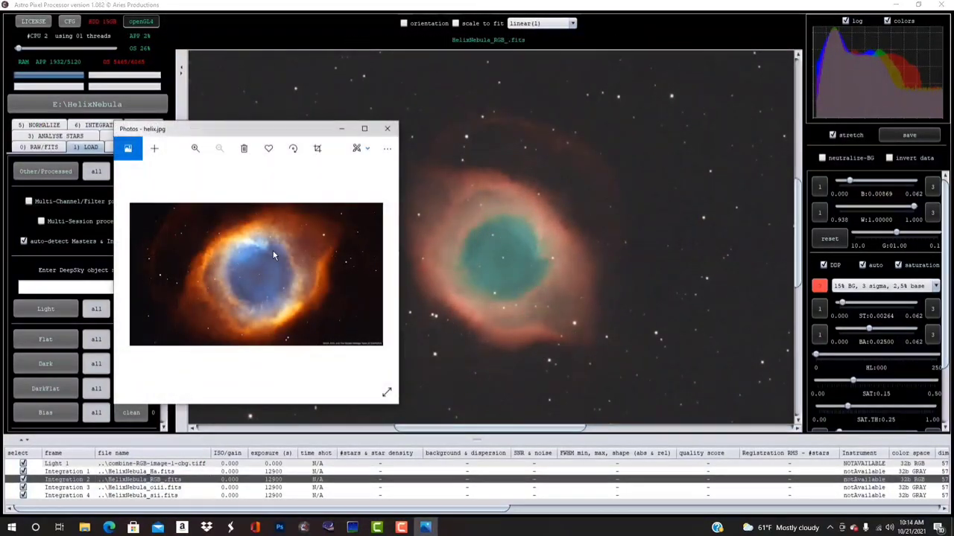
pyautogui.scroll(2, 287, 298)
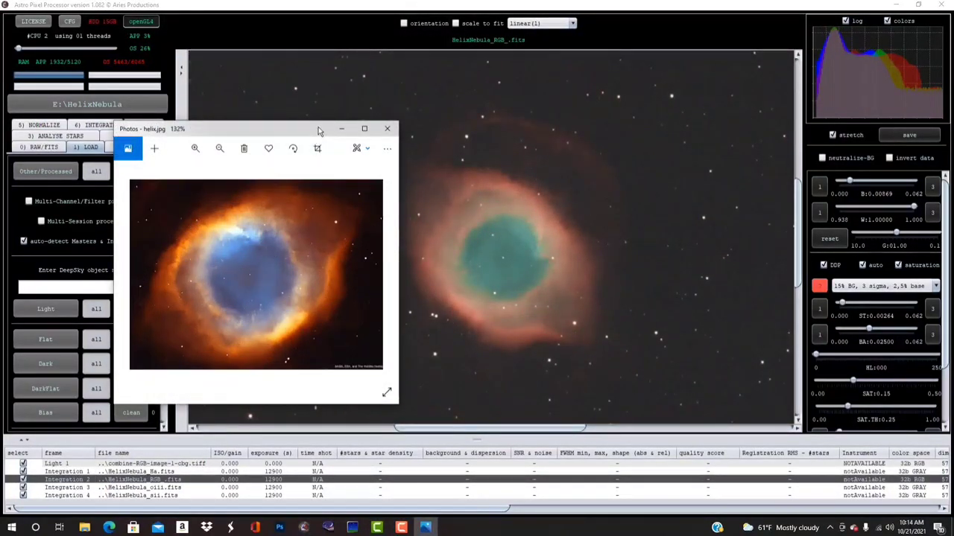
pyautogui.moveTo(318, 130); pyautogui.dragTo(310, 106)
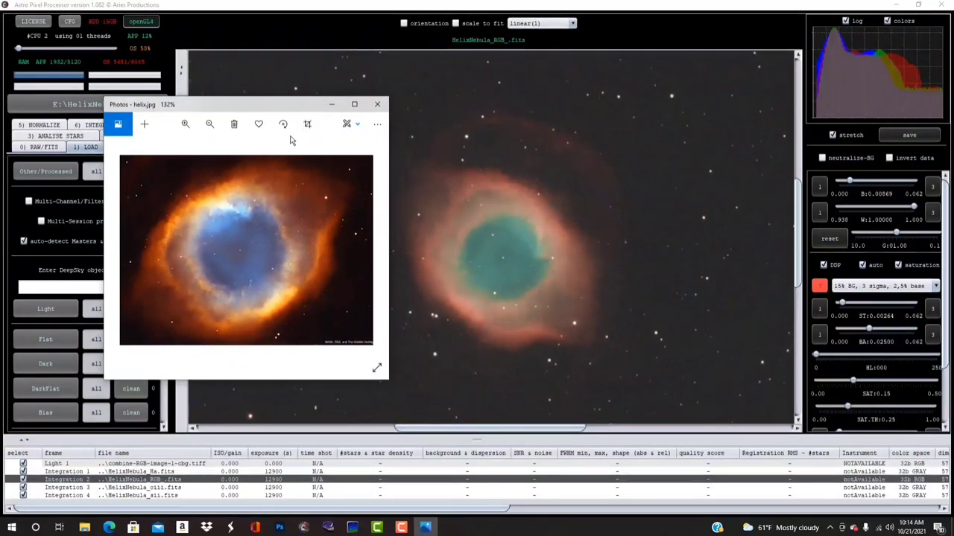
pyautogui.click(283, 125)
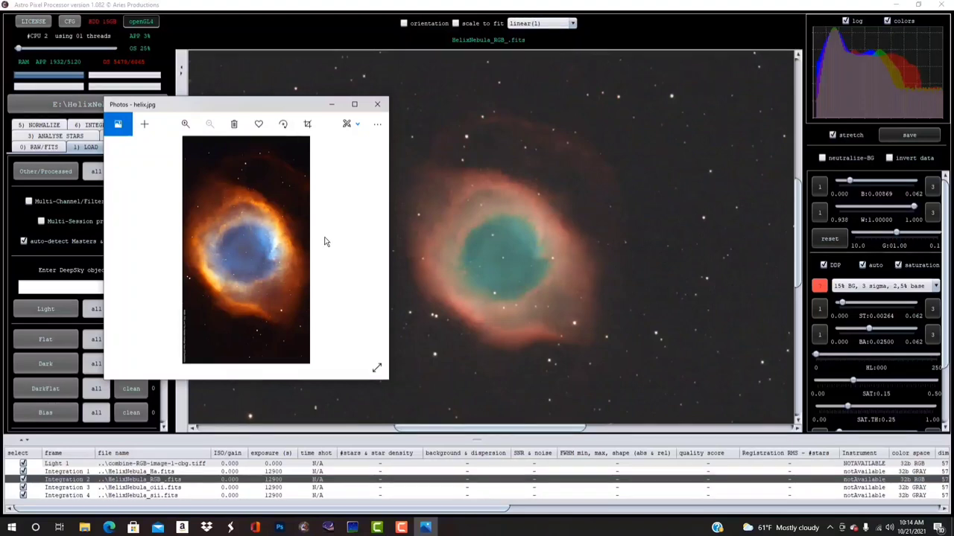
# - Zoom in and out on the Hubble helix.jpg to compare its details with the processed nebula
pyautogui.scroll(1, 272, 277)
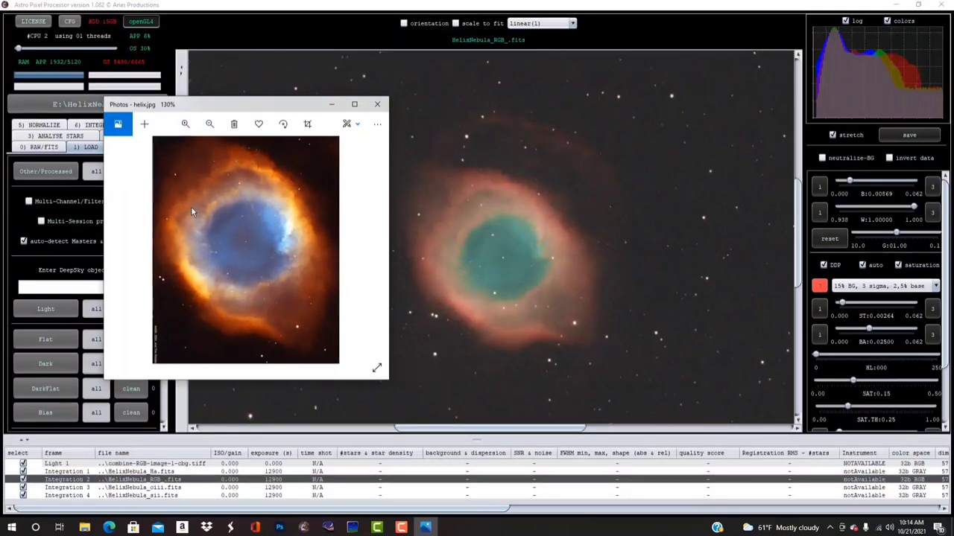
pyautogui.scroll(5, 190, 235)
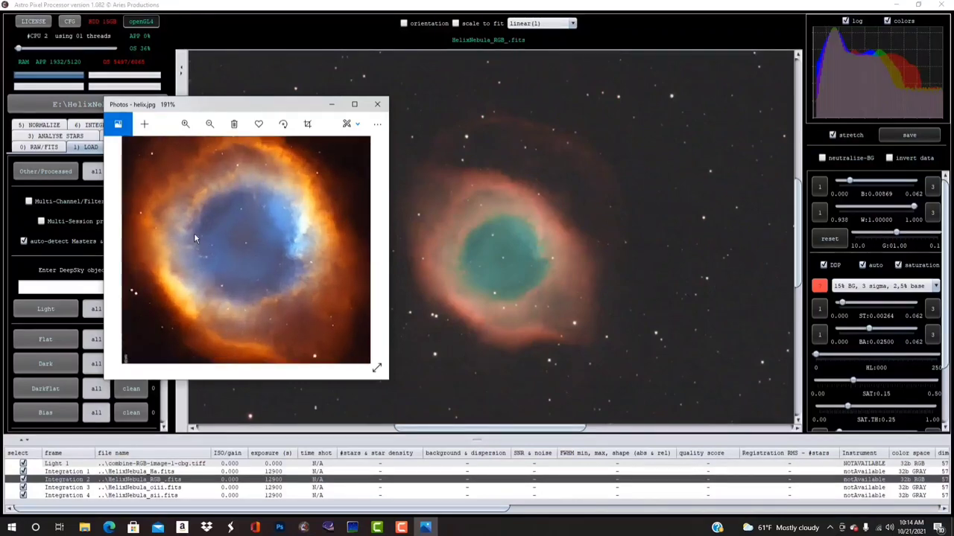
pyautogui.scroll(-5, 227, 280)
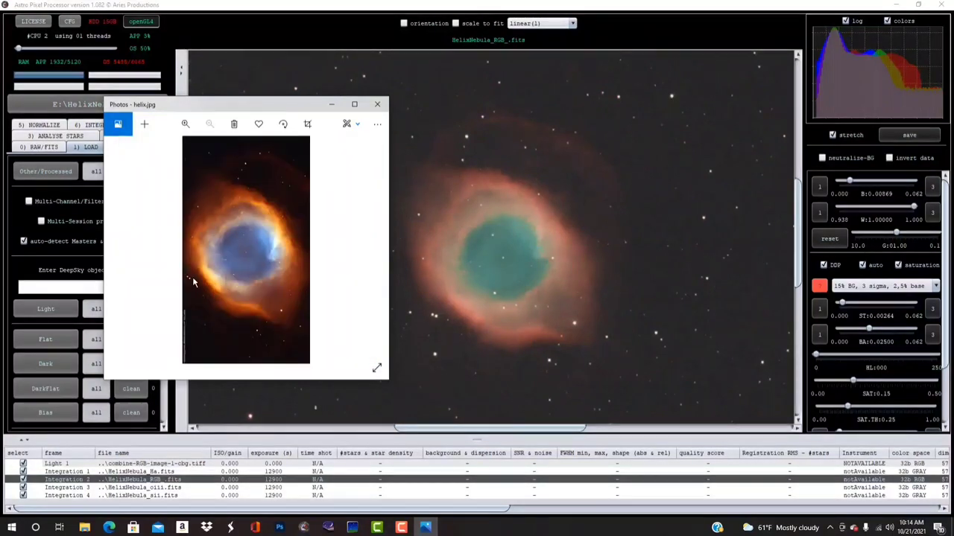
pyautogui.scroll(4, 217, 235)
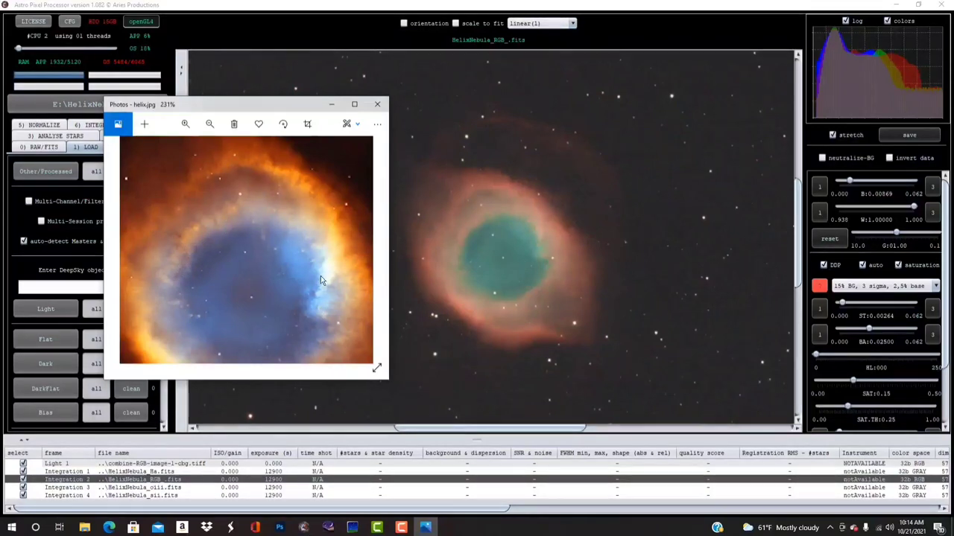
pyautogui.scroll(-2, 279, 259)
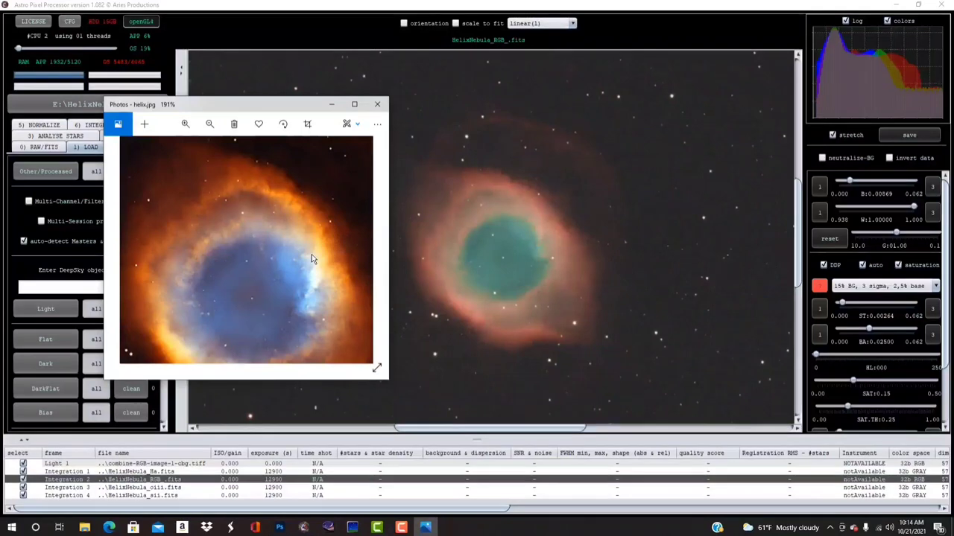
pyautogui.scroll(-1, 293, 301)
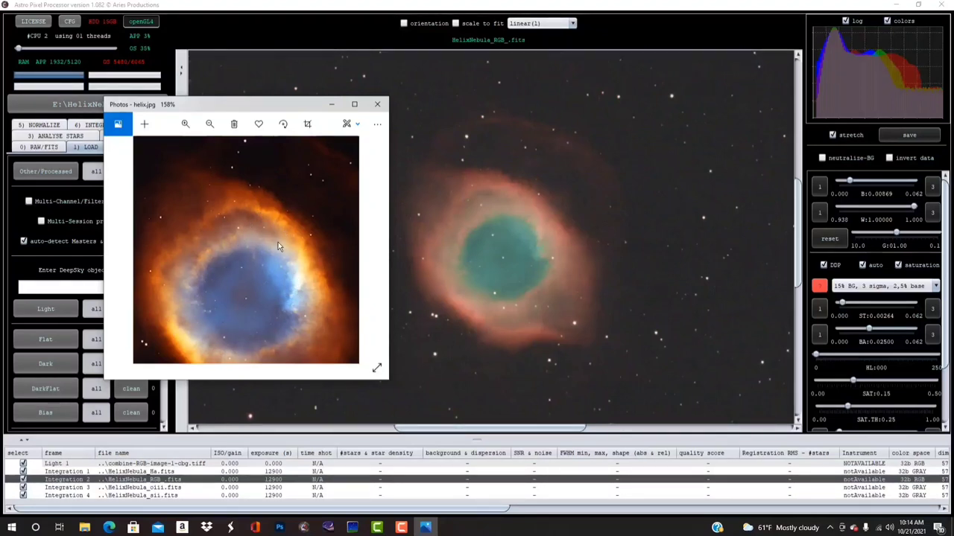
pyautogui.scroll(3, 289, 287)
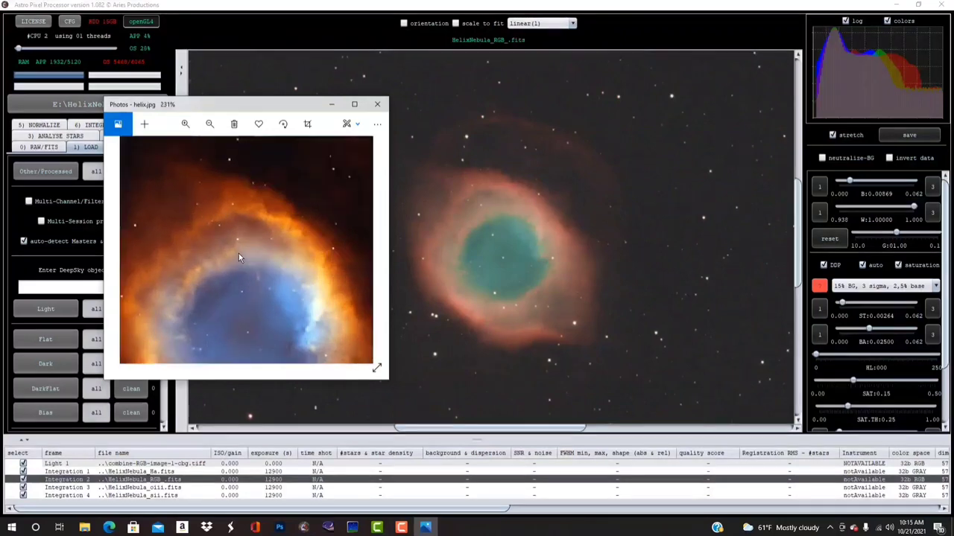
pyautogui.scroll(-2, 283, 296)
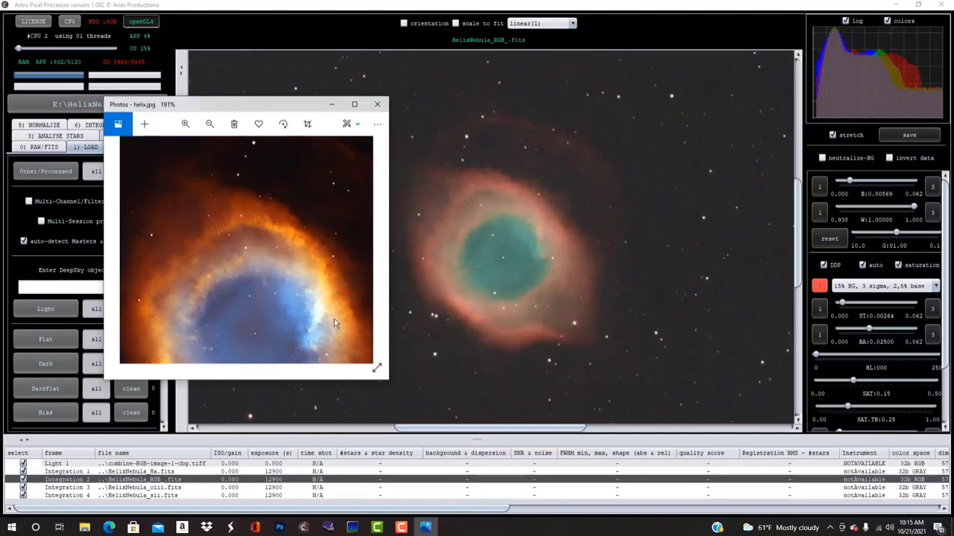
pyautogui.scroll(-1, 268, 317)
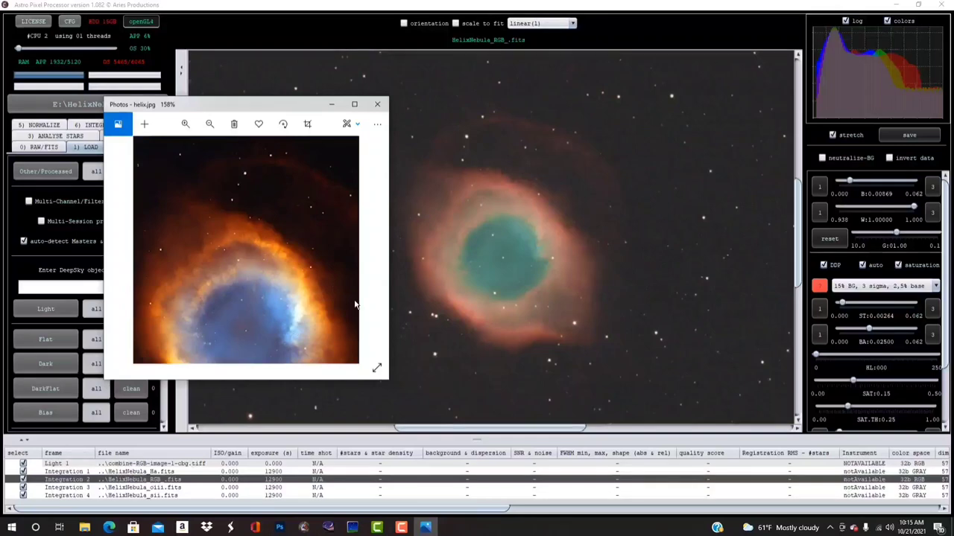
pyautogui.scroll(2, 524, 226)
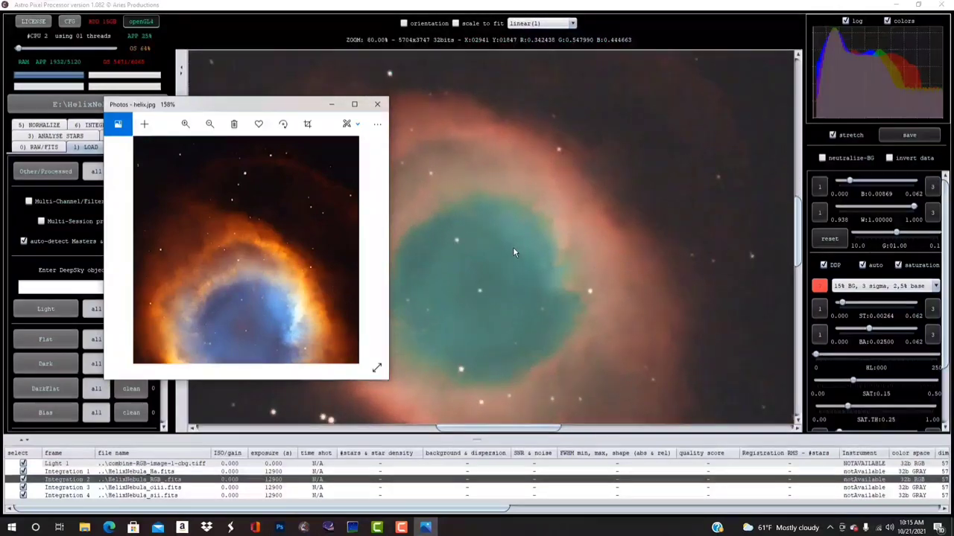
pyautogui.scroll(1, 513, 247)
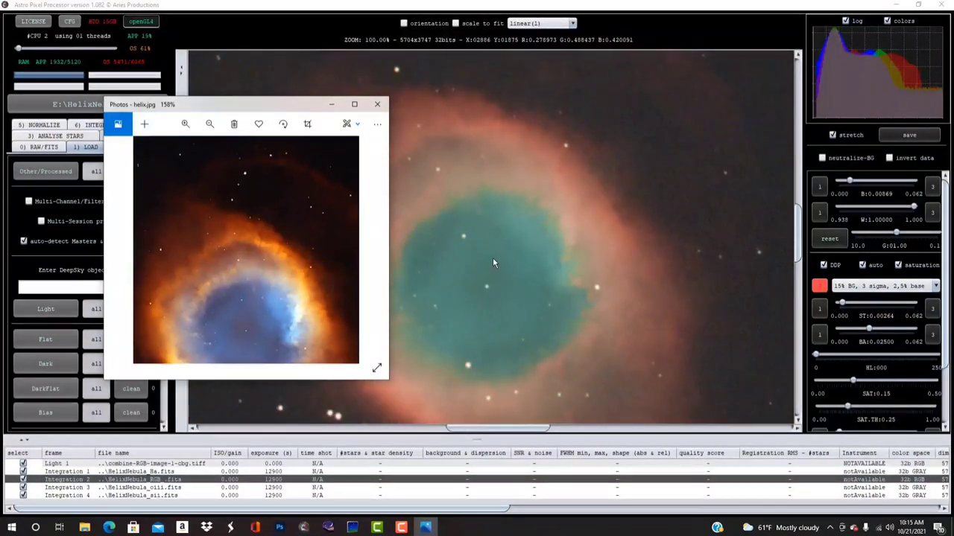
pyautogui.scroll(-5, 500, 222)
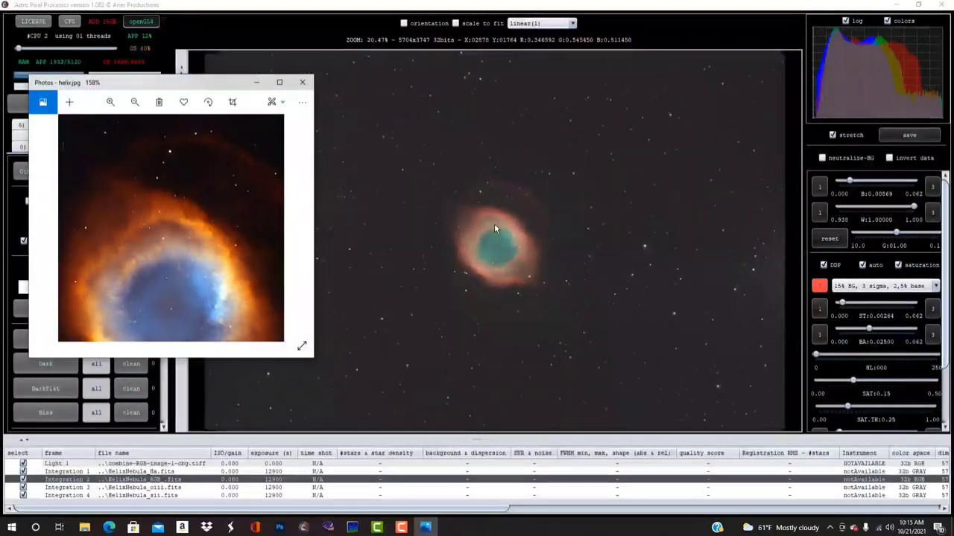
pyautogui.scroll(-1, 173, 238)
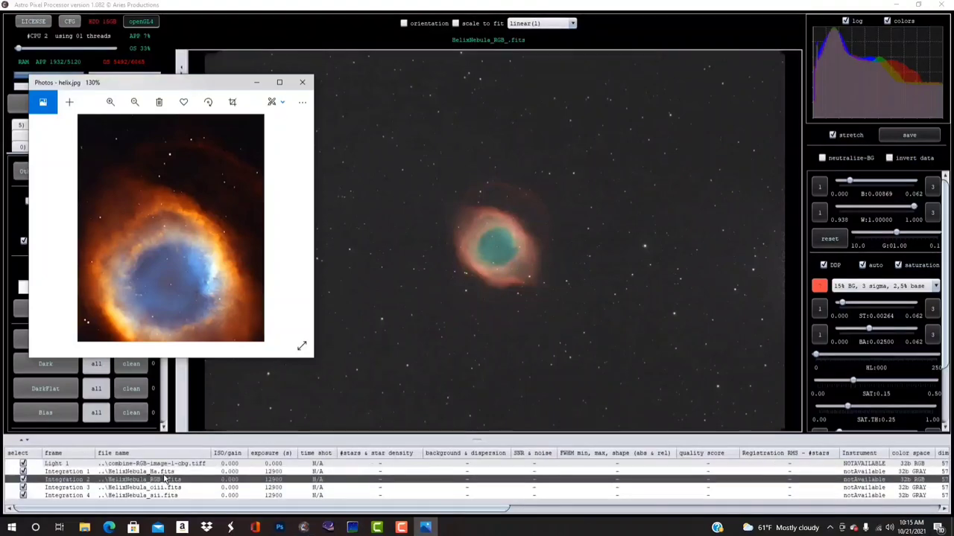
# - Load combine-RGB-image-1-cbg.tiff in the viewer and bring the Hubble helix.jpg window over it
pyautogui.click(170, 465)
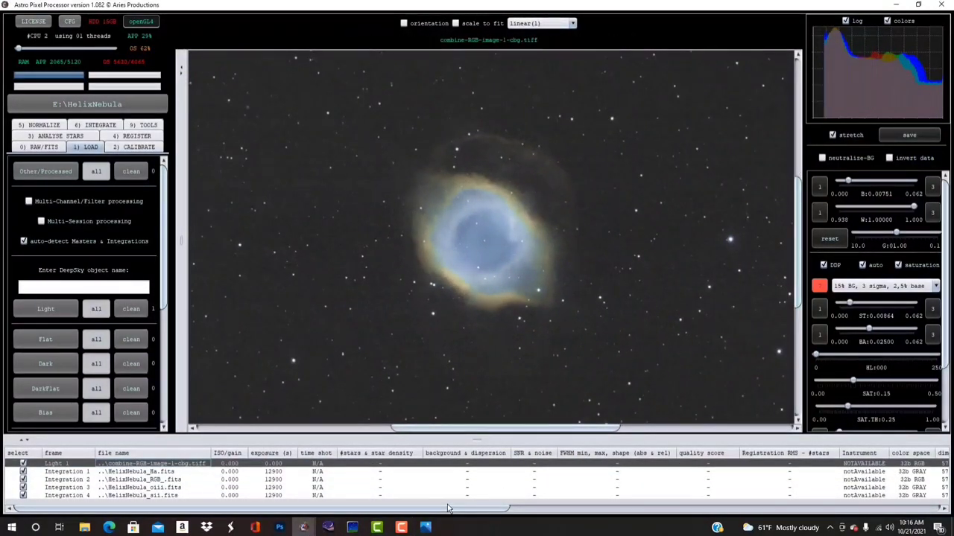
pyautogui.click(426, 527)
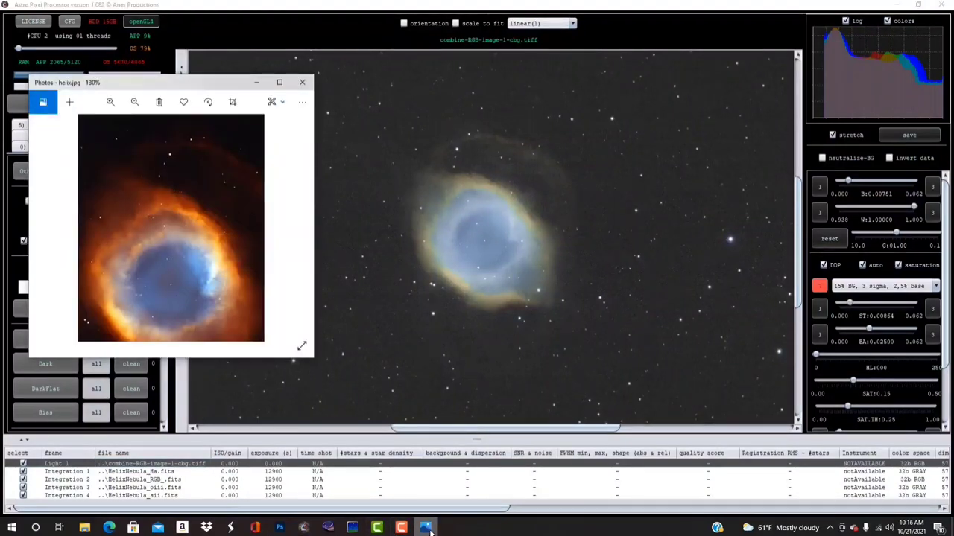
pyautogui.moveTo(222, 89); pyautogui.dragTo(281, 64)
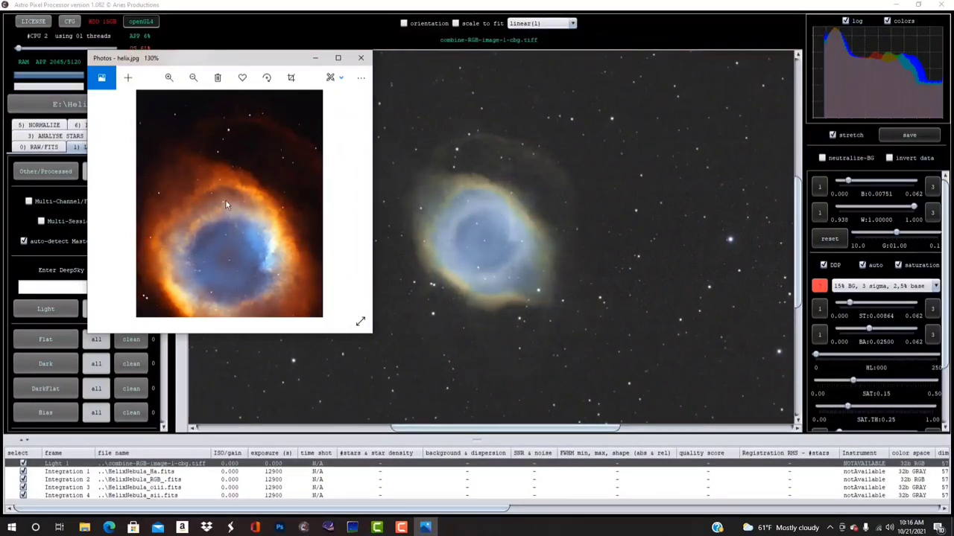
pyautogui.moveTo(223, 57); pyautogui.dragTo(240, 27)
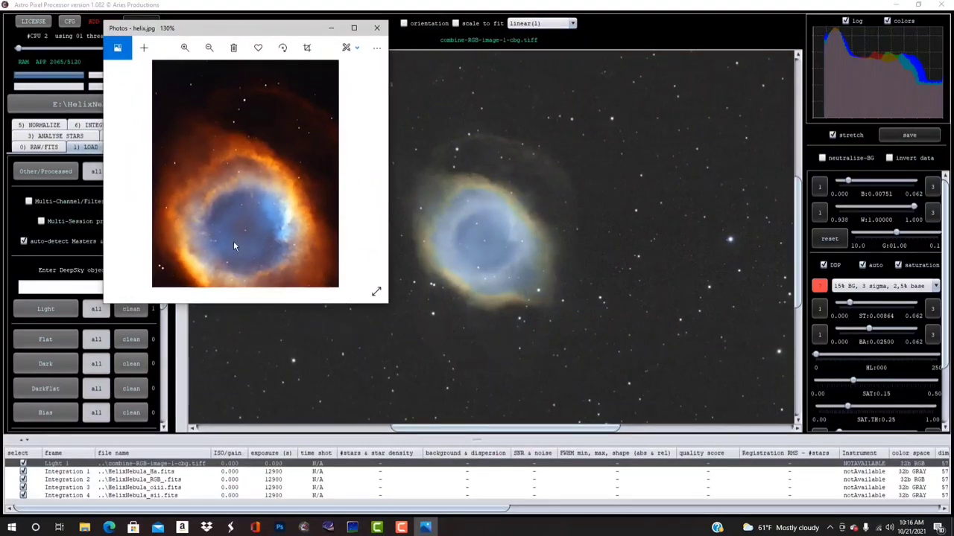
# - Zoom helix.jpg in and out, then move its window down beside the APP image viewer
pyautogui.scroll(5, 259, 223)
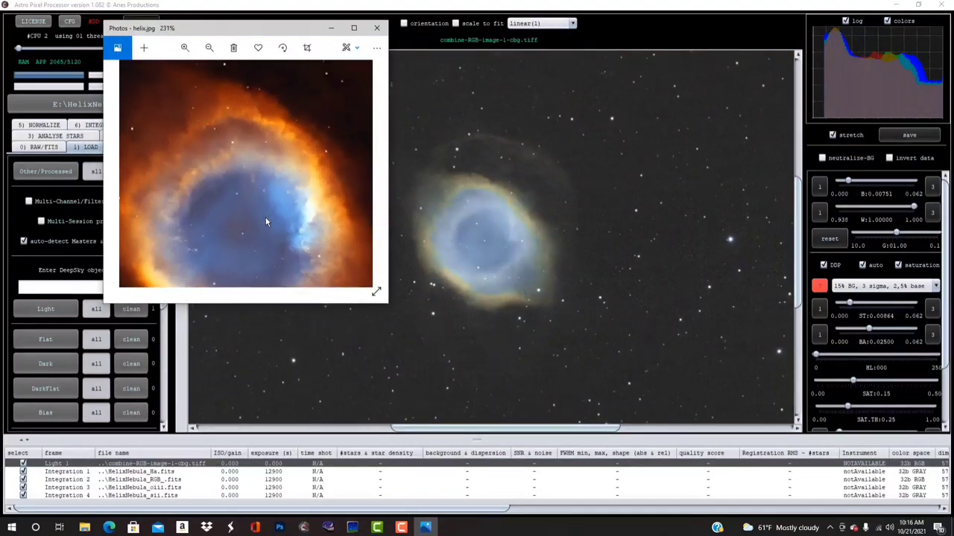
pyautogui.scroll(-5, 272, 216)
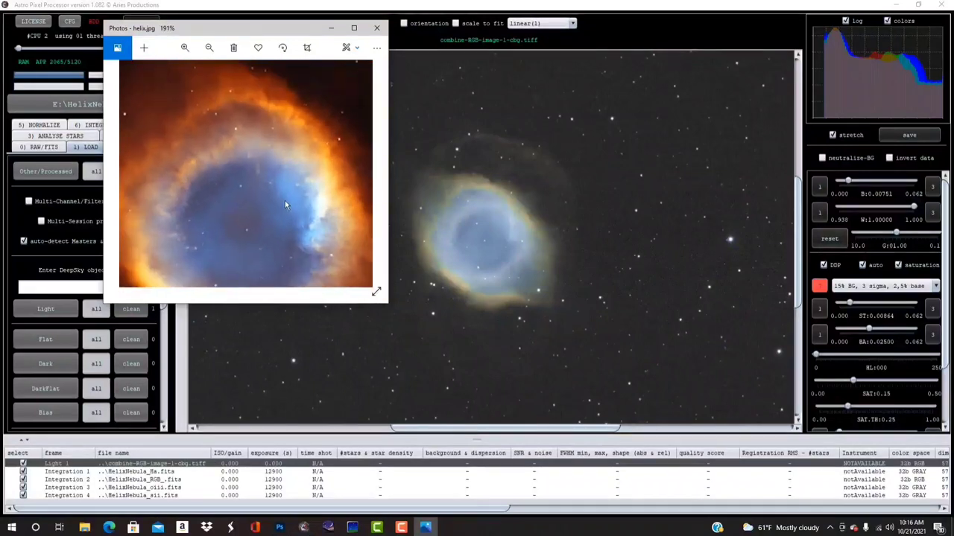
pyautogui.scroll(-3, 281, 202)
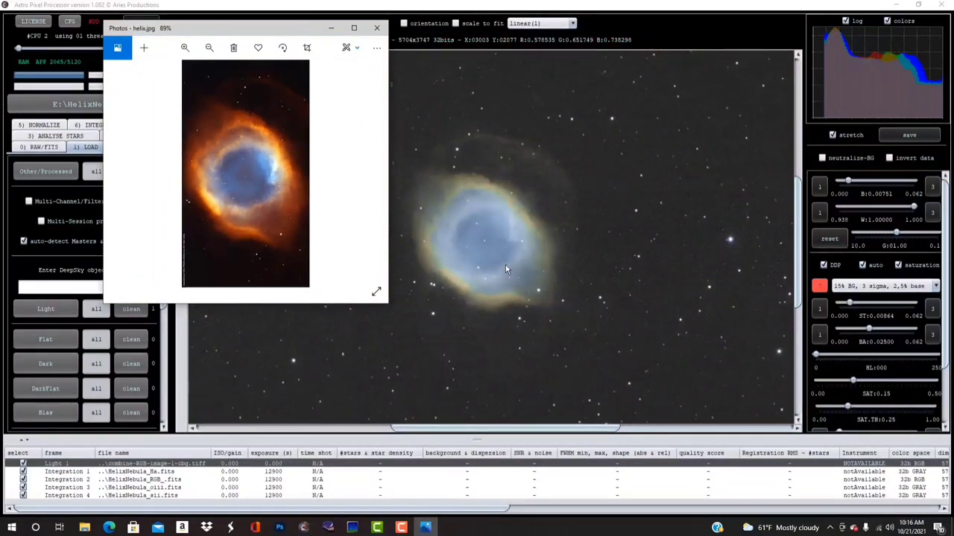
pyautogui.moveTo(311, 32); pyautogui.dragTo(285, 128)
pyautogui.scroll(-3, 520, 270)
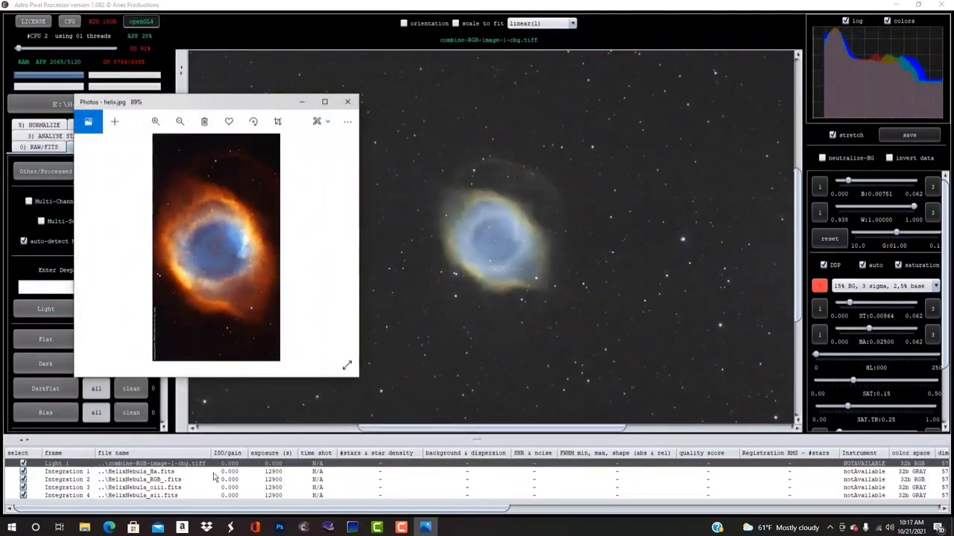
# - View the Integration 1 H-alpha image zoomed around the nebula, then load the Integration 3 OIII image
pyautogui.doubleClick(168, 474)
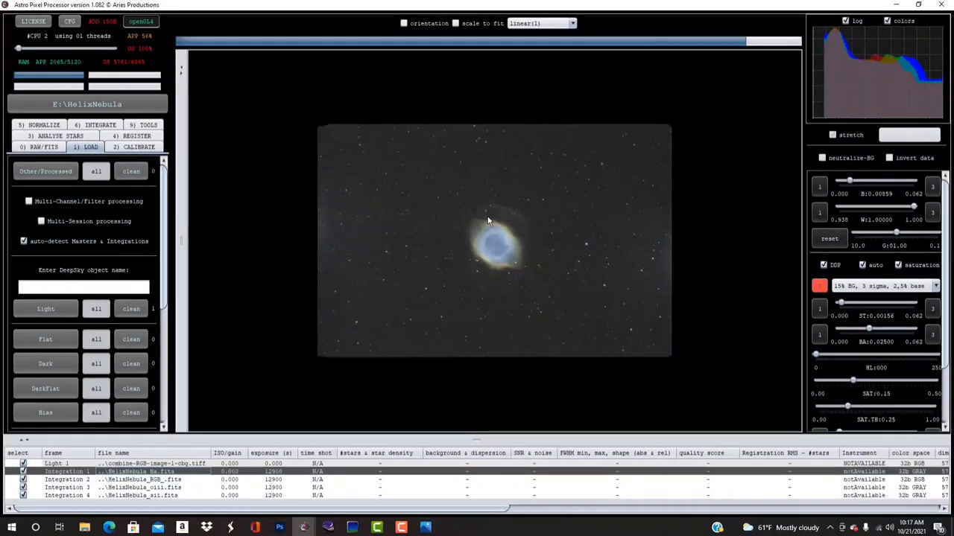
pyautogui.scroll(1, 522, 223)
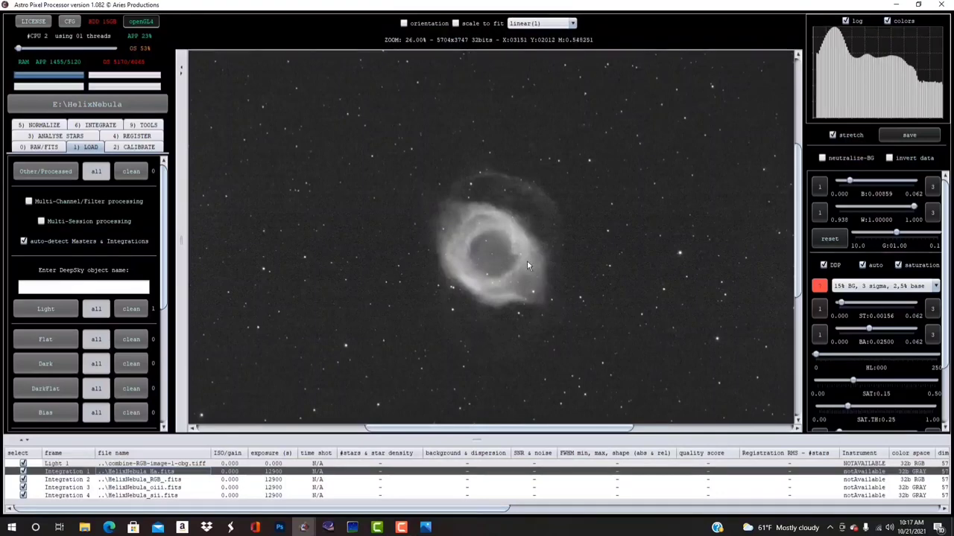
pyautogui.scroll(3, 527, 264)
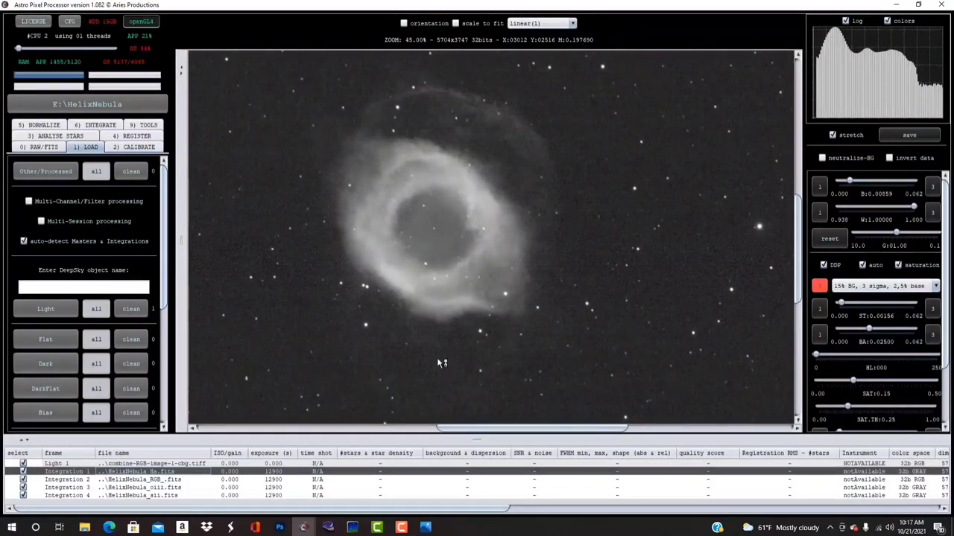
pyautogui.scroll(-3, 442, 363)
pyautogui.click(283, 488)
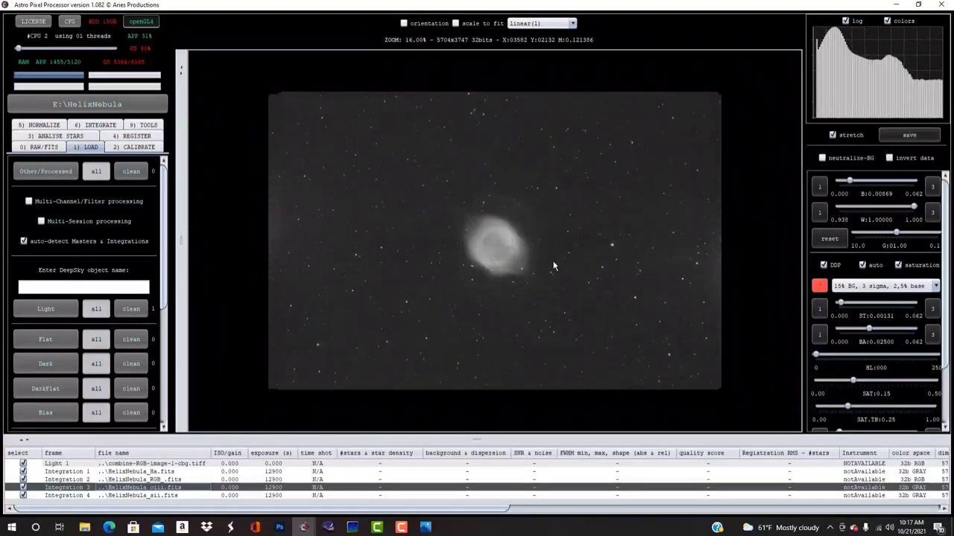
pyautogui.scroll(4, 511, 249)
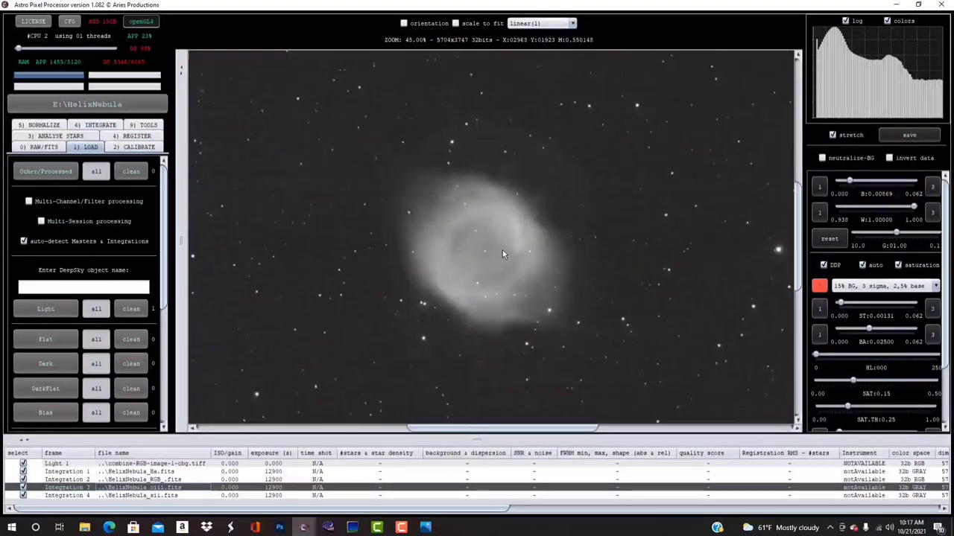
pyautogui.scroll(-1, 502, 250)
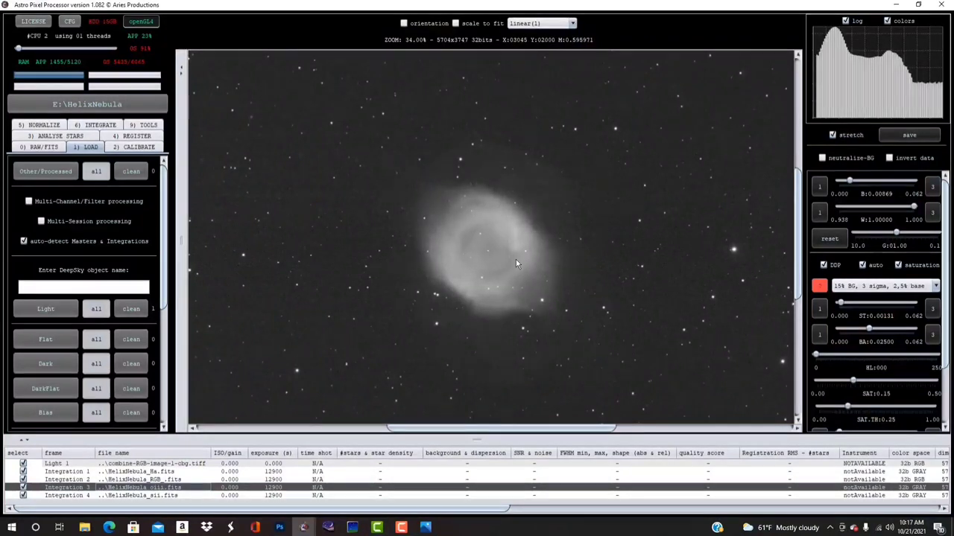
pyautogui.scroll(2, 516, 261)
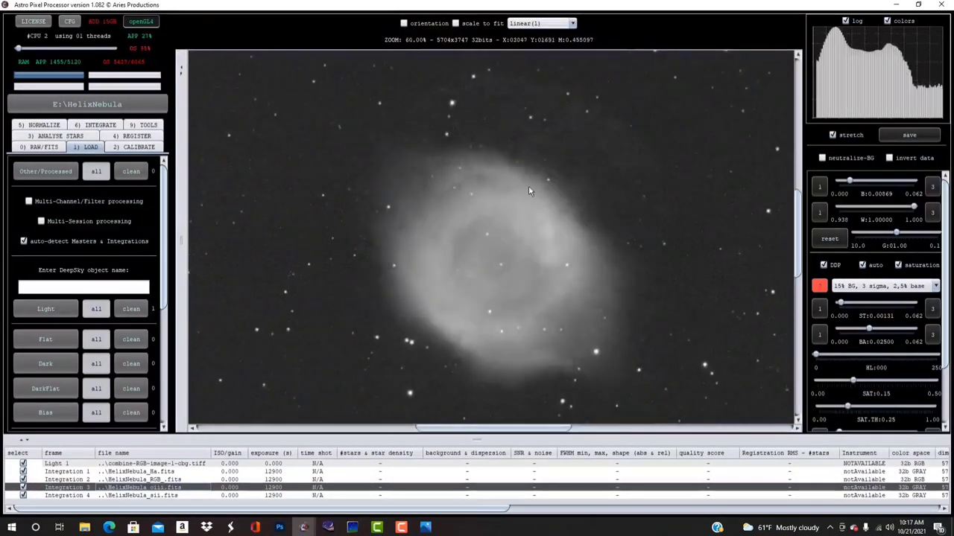
# - Inspect the Integration 4 SII image at several zoom levels, then return to the combined Light 1 image
pyautogui.click(158, 496)
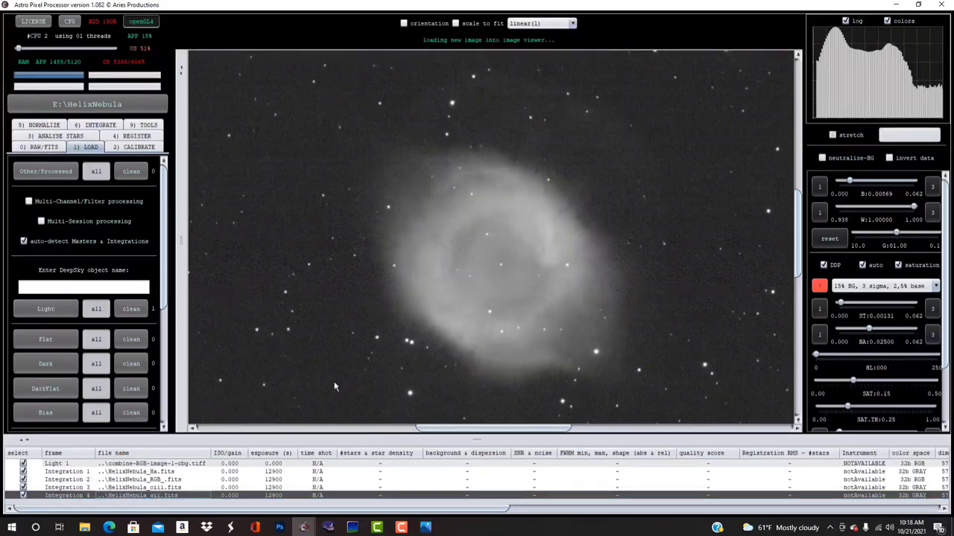
pyautogui.scroll(-4, 446, 299)
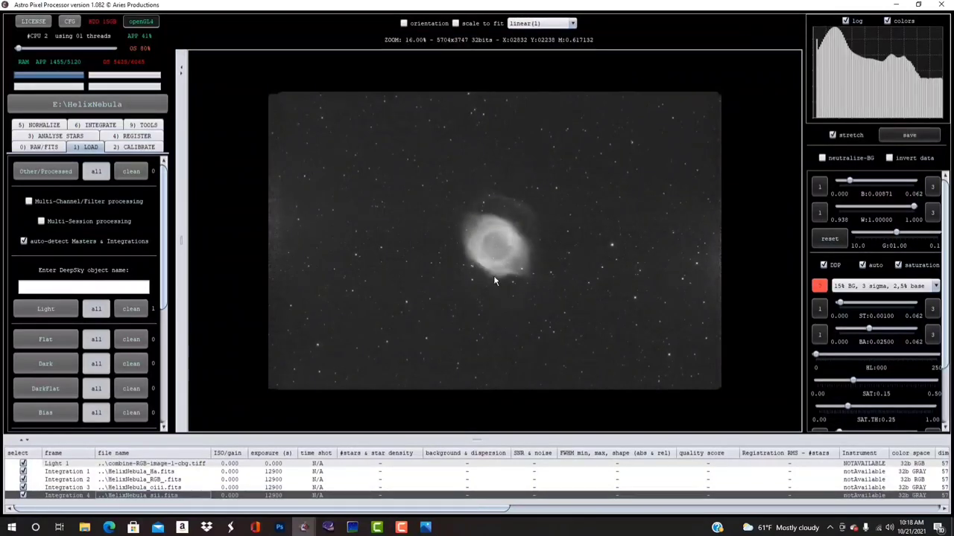
pyautogui.scroll(2, 494, 241)
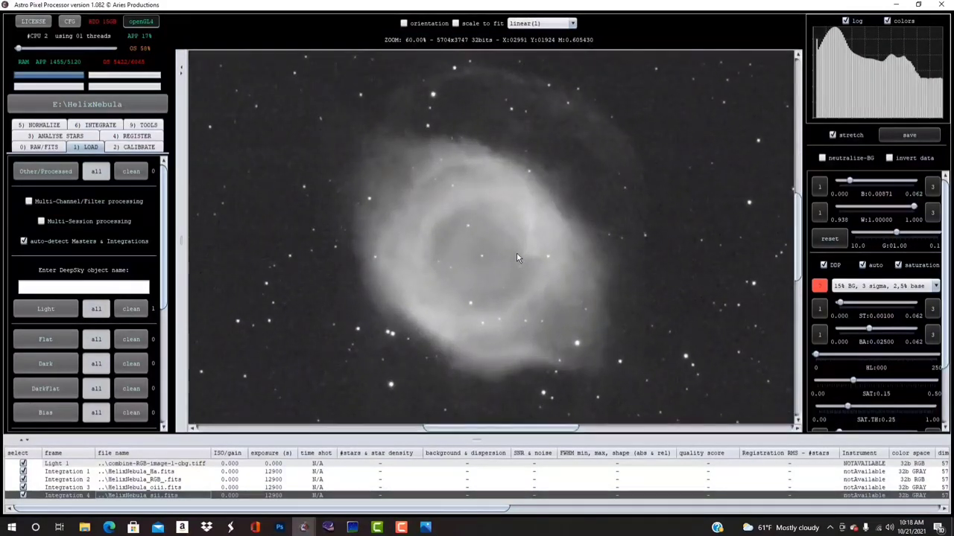
pyautogui.scroll(-1, 516, 253)
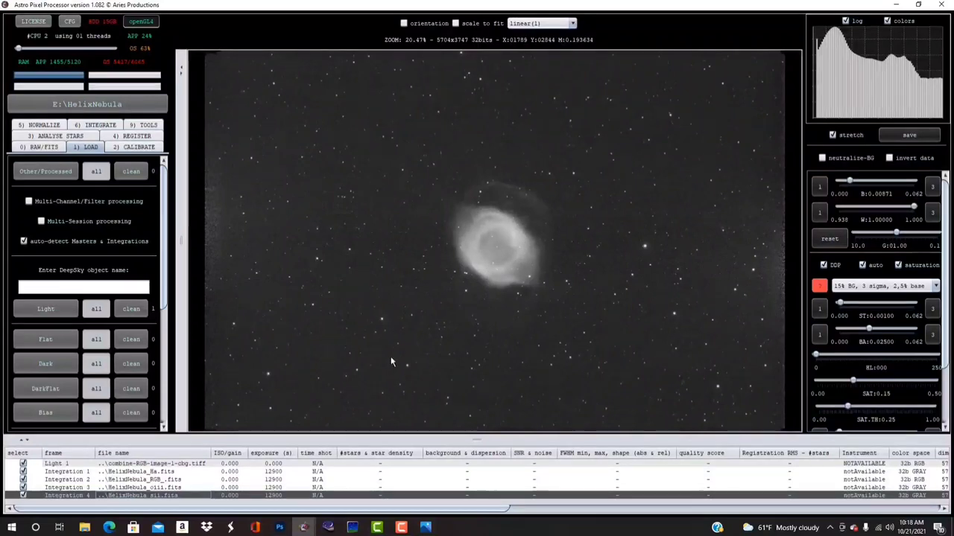
pyautogui.click(172, 465)
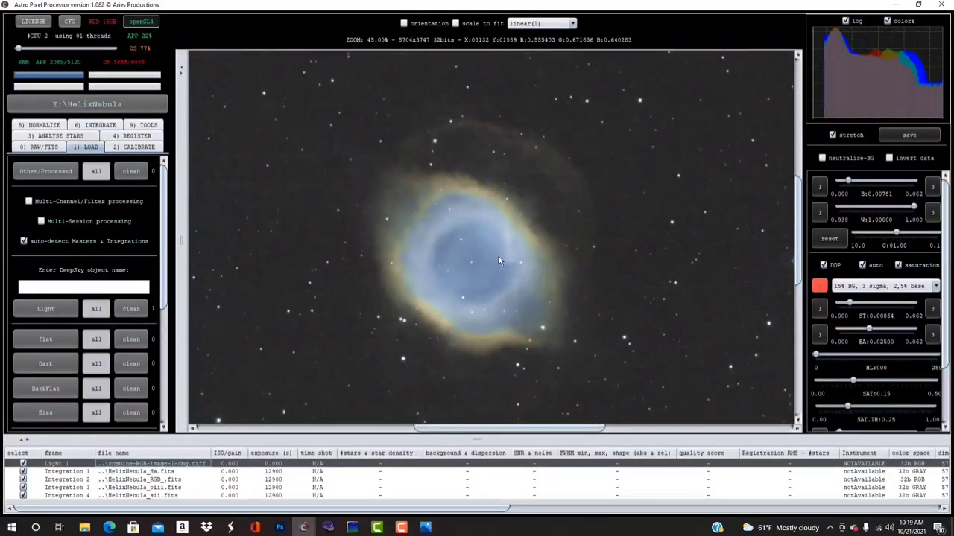
# - Zoom the combined RGB Helix image in and out until the whole starfield fits the viewer
pyautogui.scroll(-5, 431, 392)
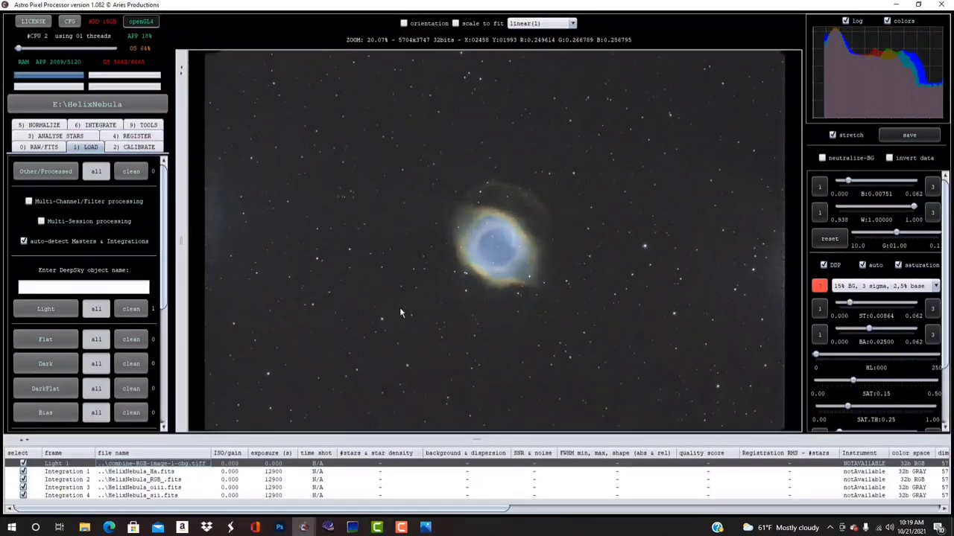
pyautogui.scroll(8, 524, 231)
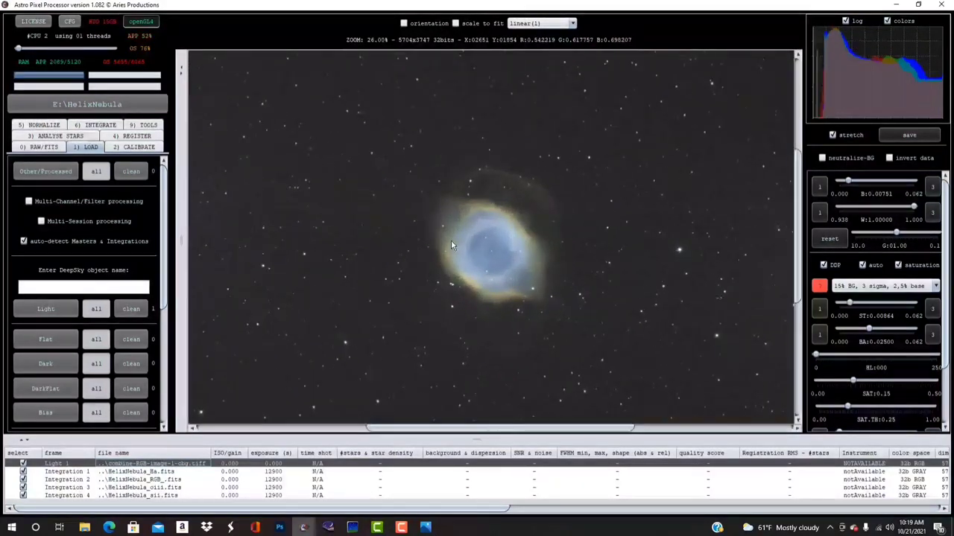
pyautogui.scroll(-7, 462, 243)
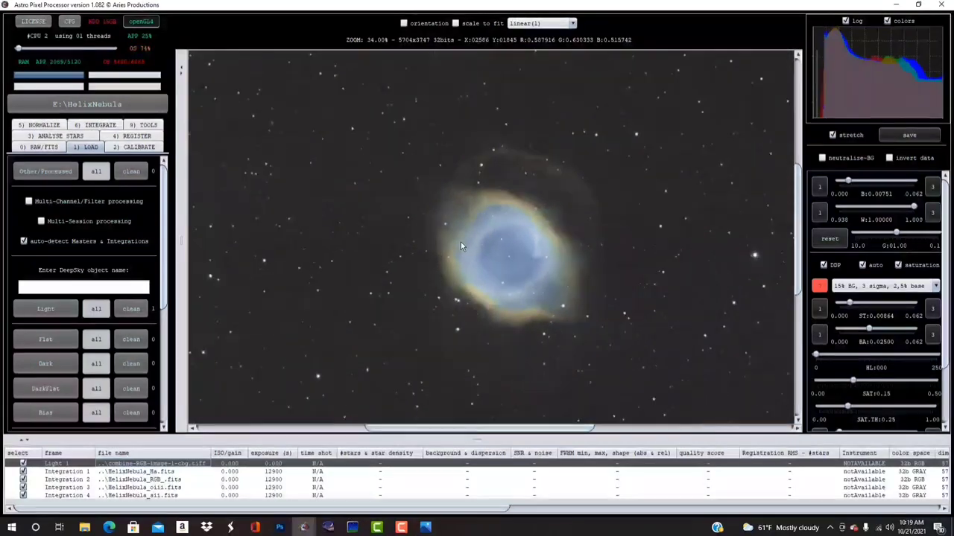
pyautogui.scroll(-1, 447, 237)
pyautogui.scroll(3, 477, 231)
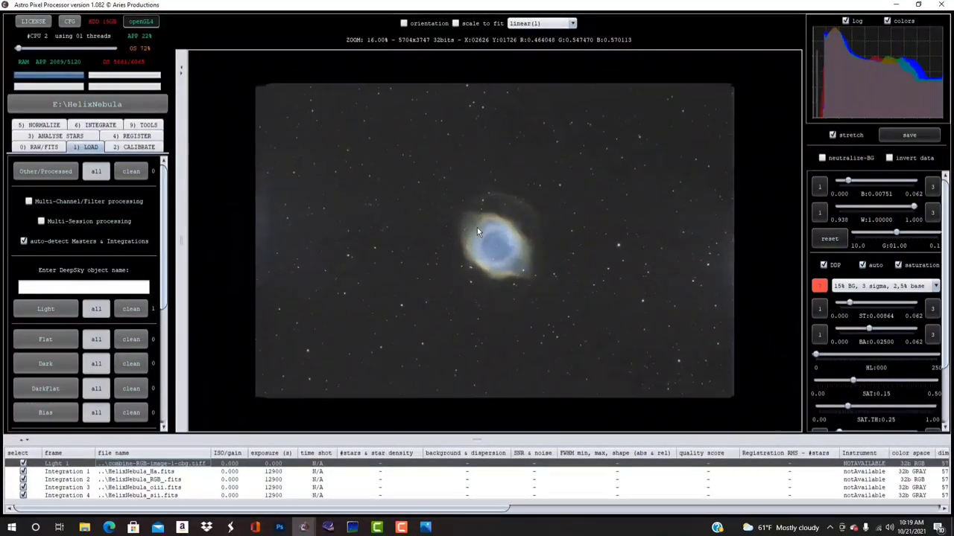
pyautogui.scroll(-3, 491, 238)
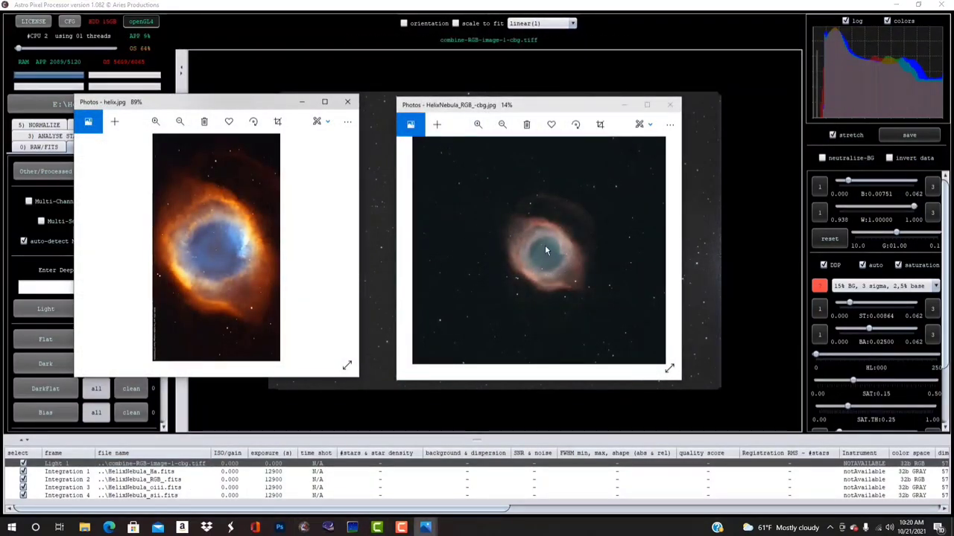
pyautogui.scroll(3, 558, 249)
pyautogui.scroll(-3, 557, 258)
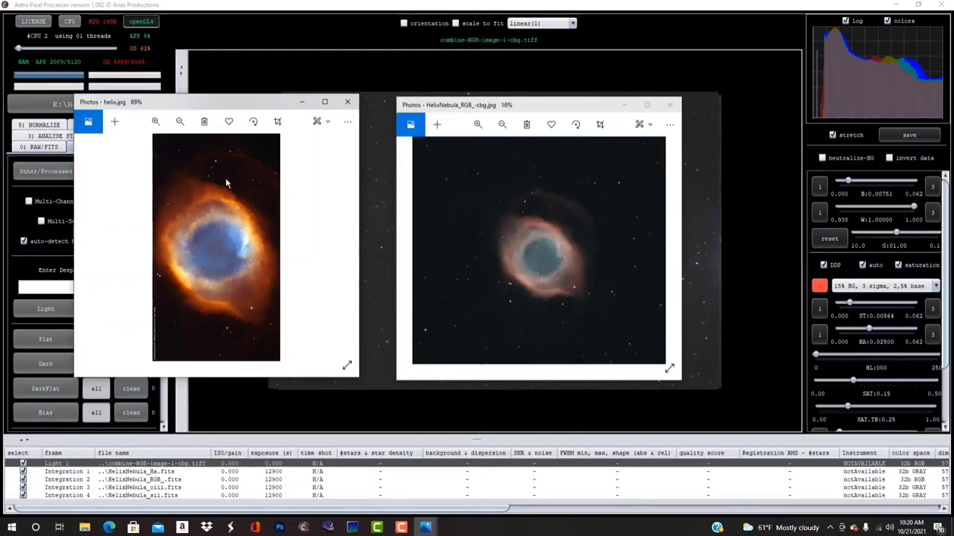
pyautogui.moveTo(292, 98); pyautogui.dragTo(331, 97)
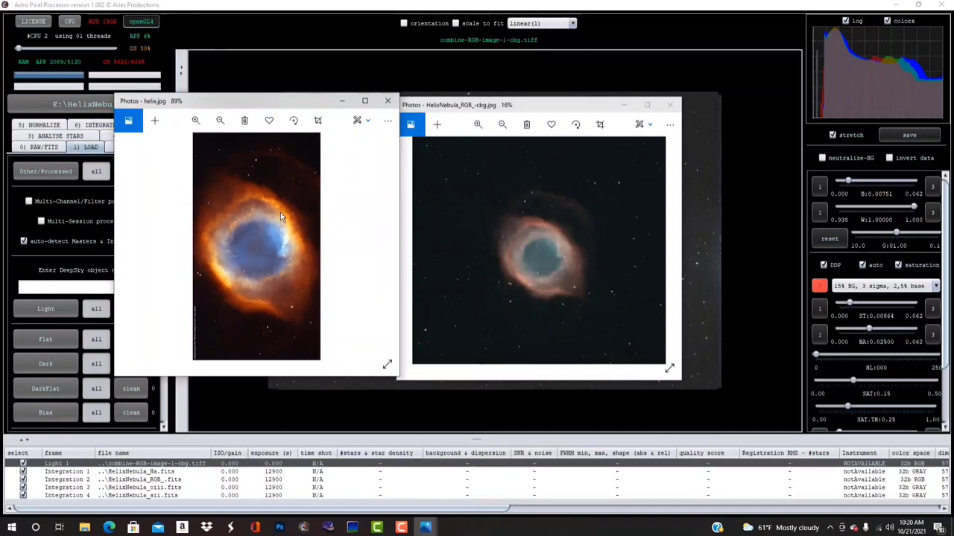
pyautogui.scroll(5, 261, 256)
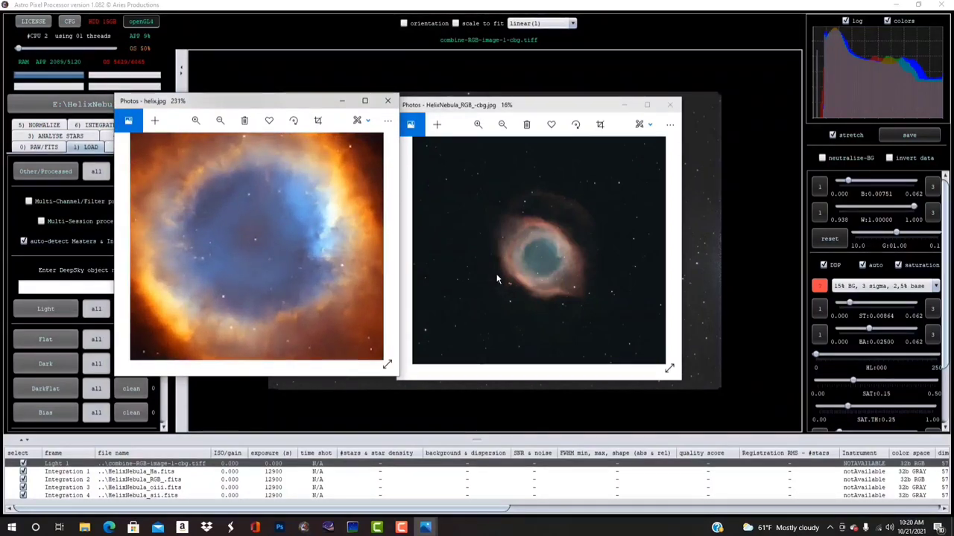
pyautogui.scroll(4, 539, 262)
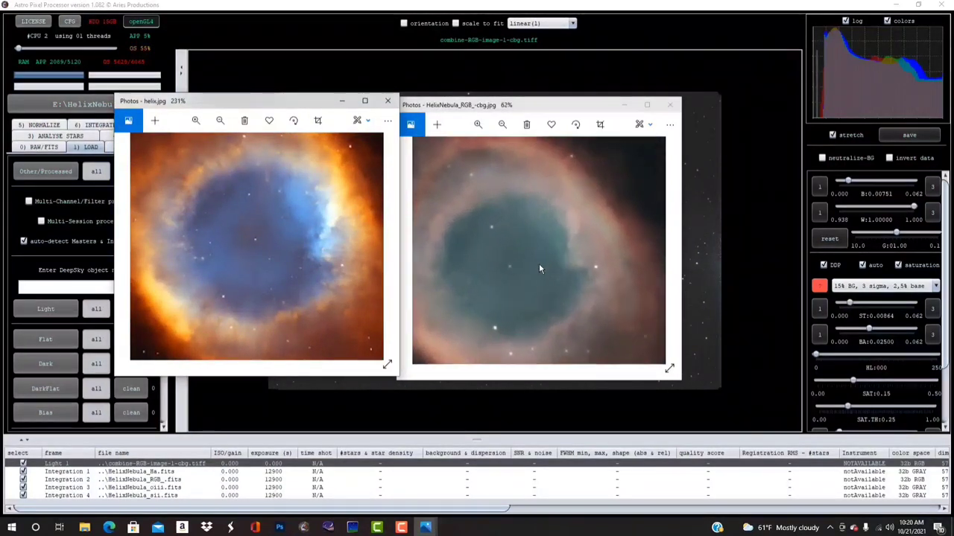
pyautogui.scroll(-5, 539, 265)
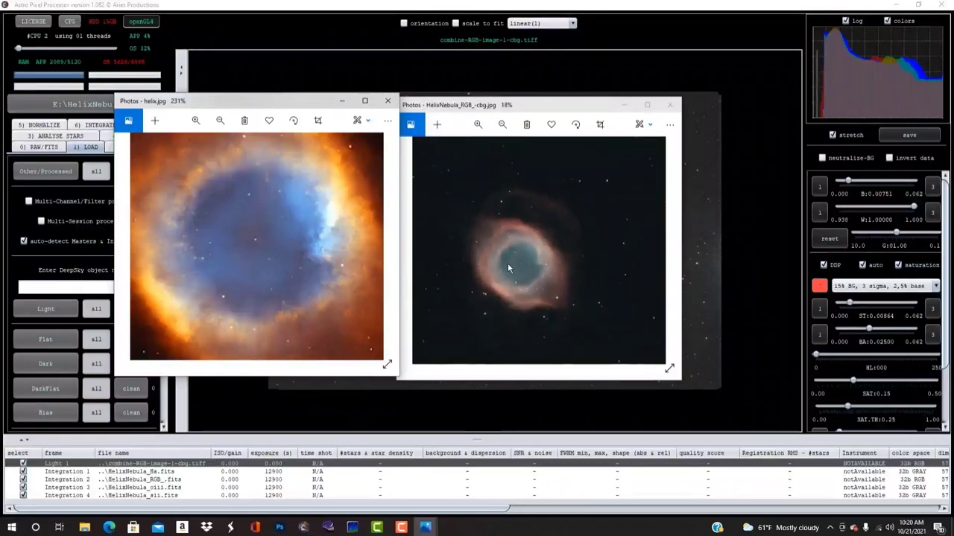
pyautogui.scroll(-4, 505, 266)
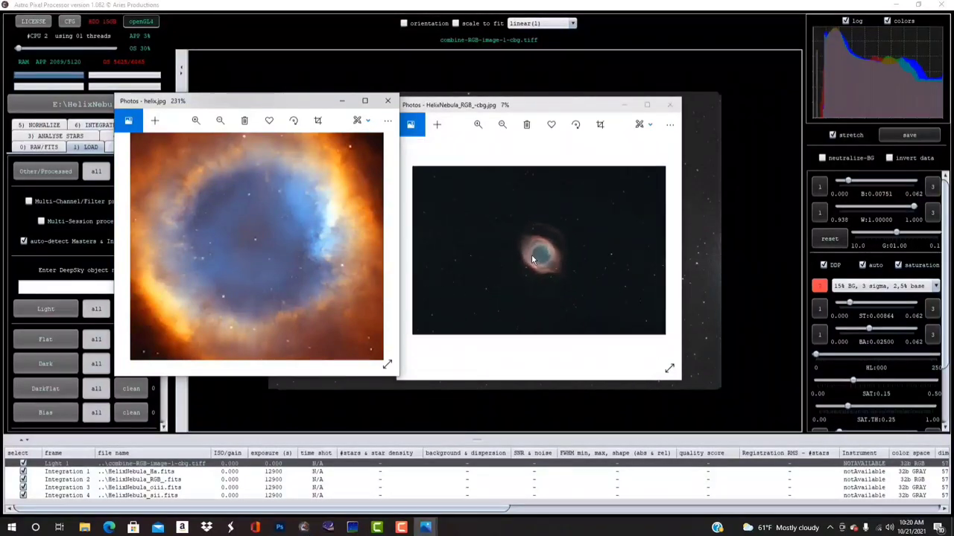
pyautogui.scroll(4, 544, 261)
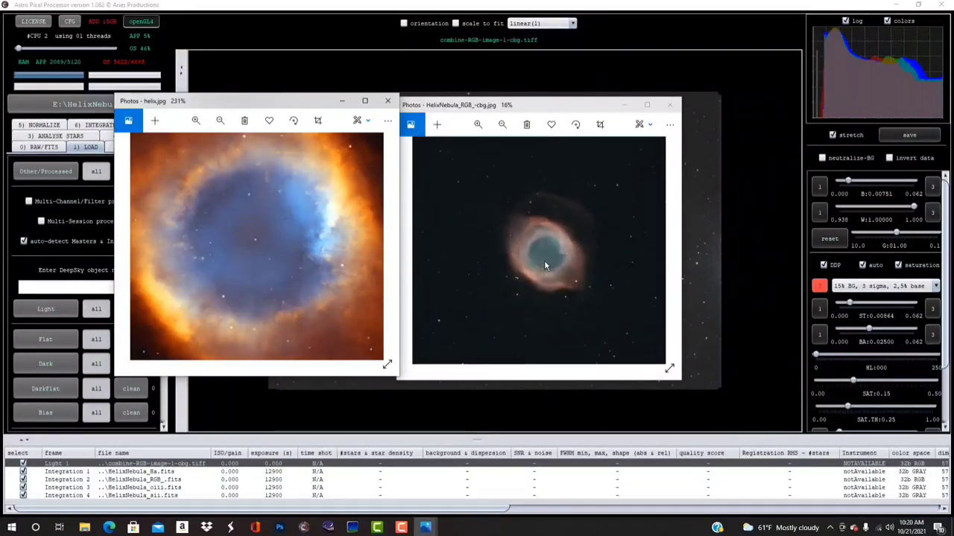
pyautogui.scroll(2, 547, 266)
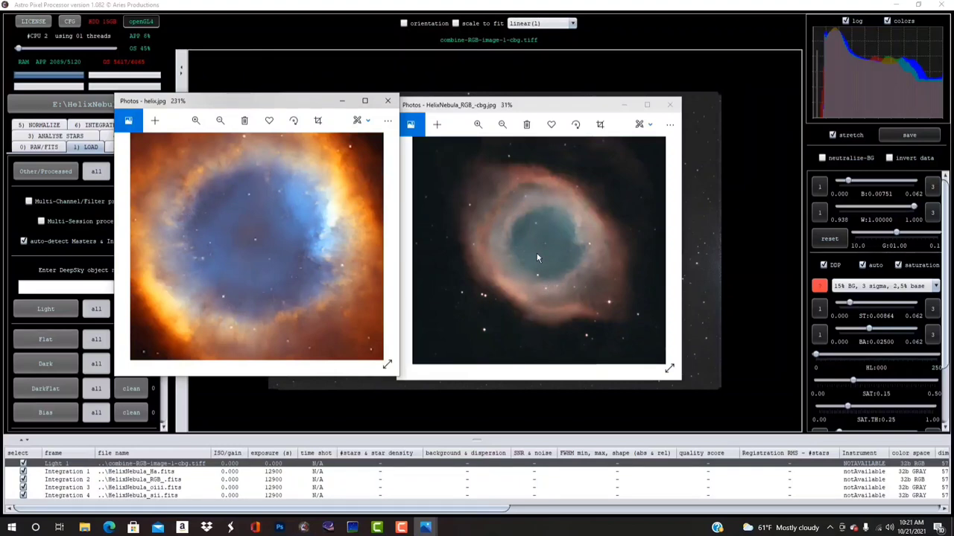
pyautogui.scroll(3, 527, 260)
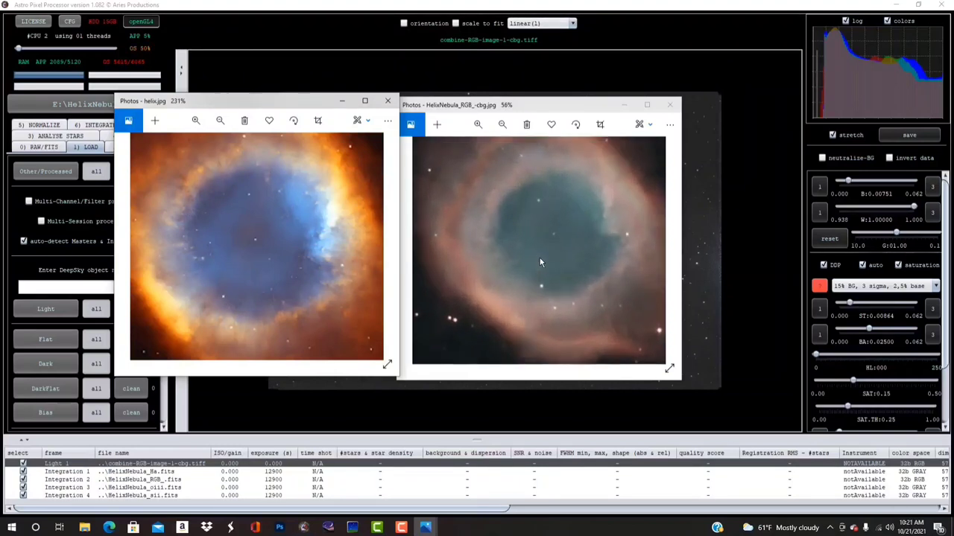
pyautogui.scroll(-2, 540, 261)
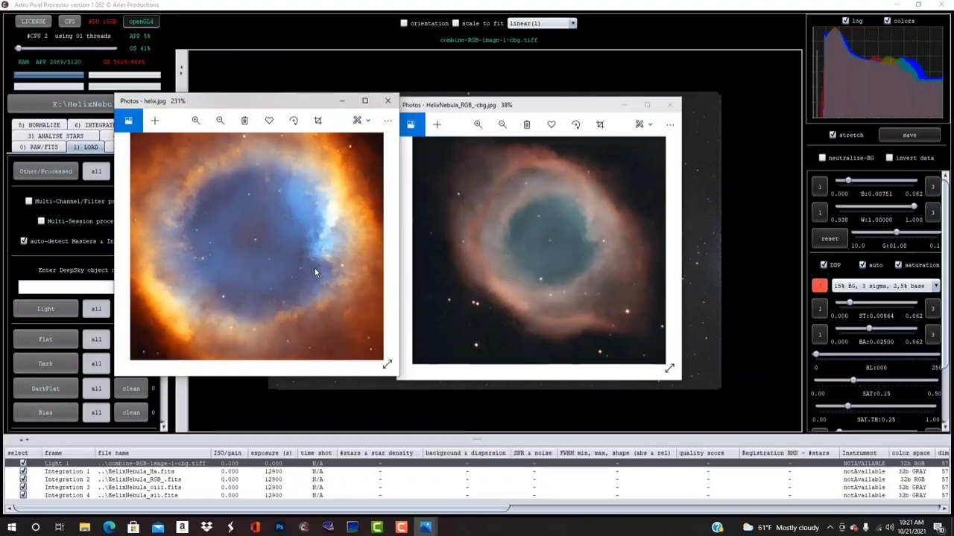
pyautogui.scroll(-2, 301, 274)
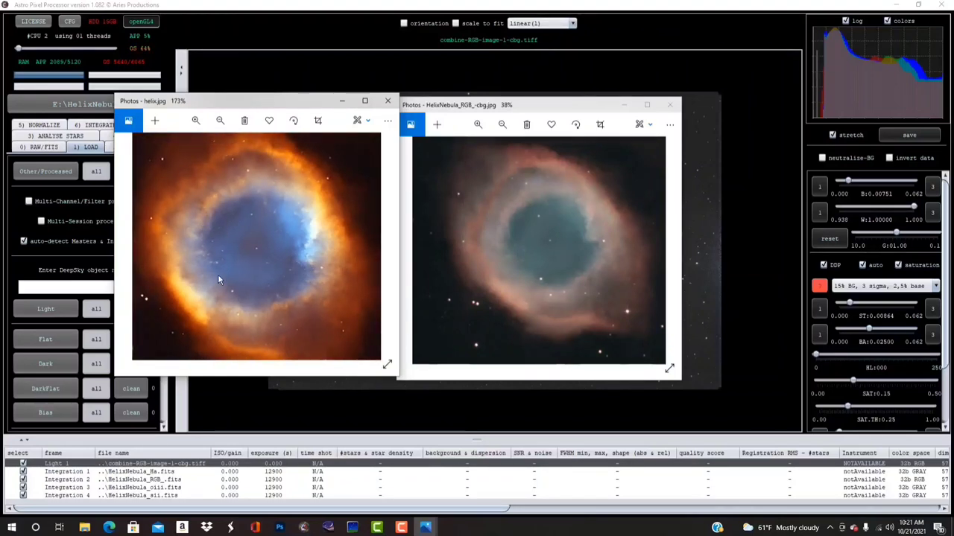
pyautogui.scroll(-1, 546, 283)
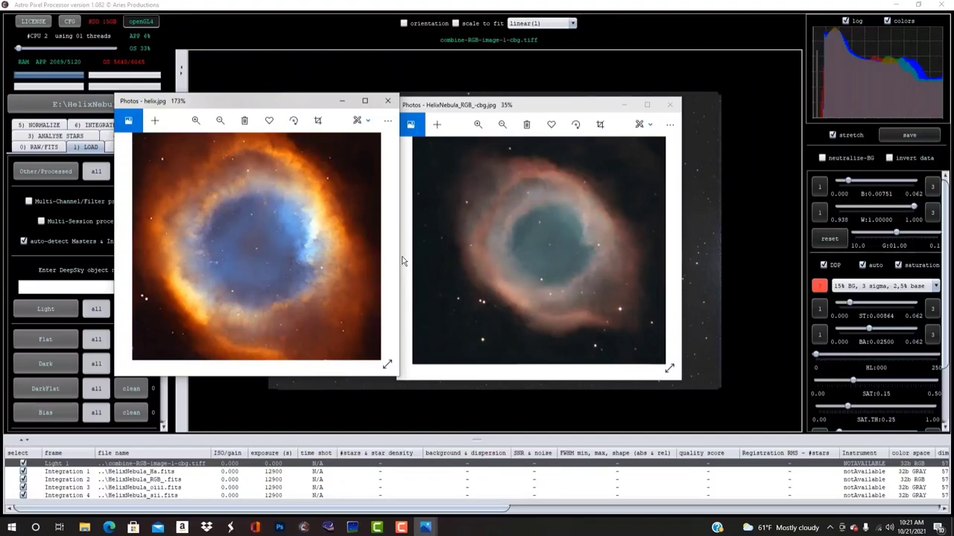
pyautogui.scroll(2, 512, 210)
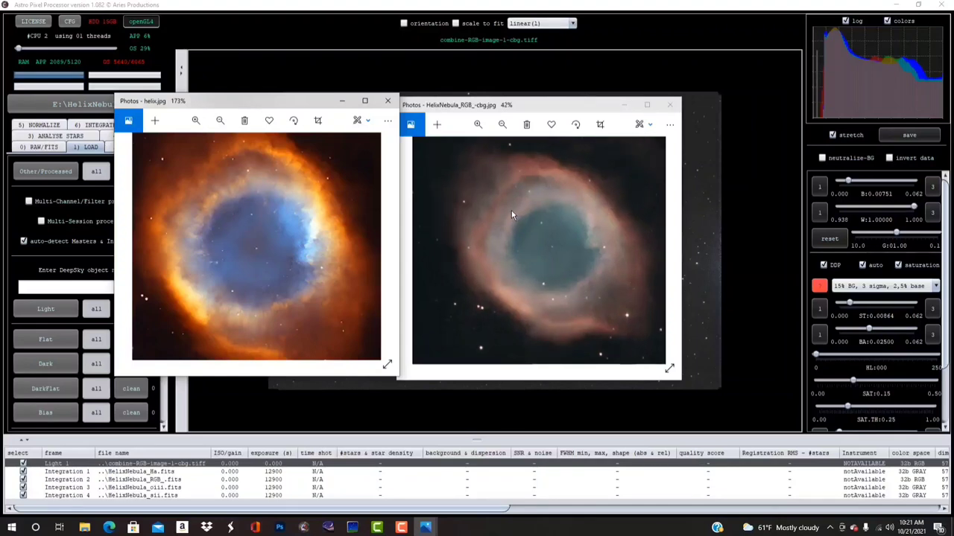
pyautogui.scroll(-3, 538, 249)
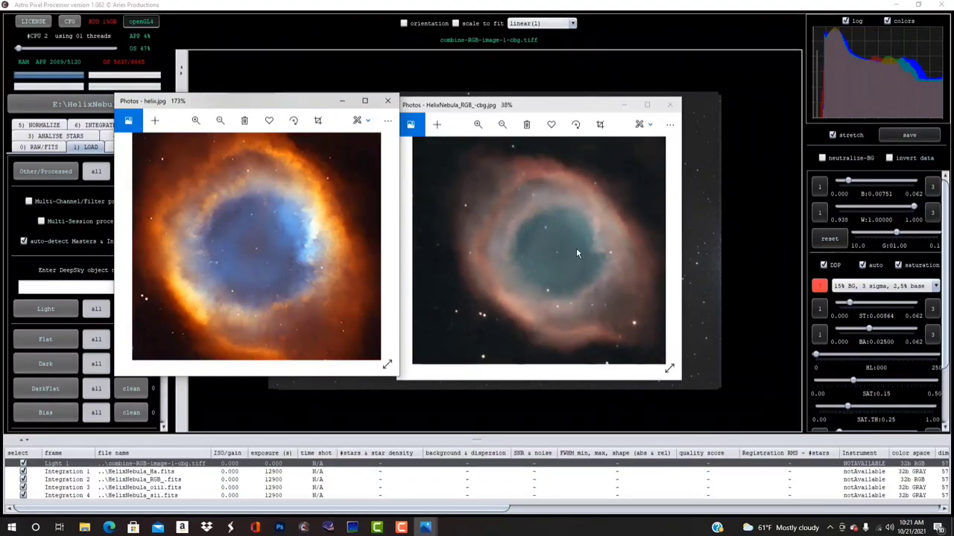
pyautogui.scroll(-2, 489, 270)
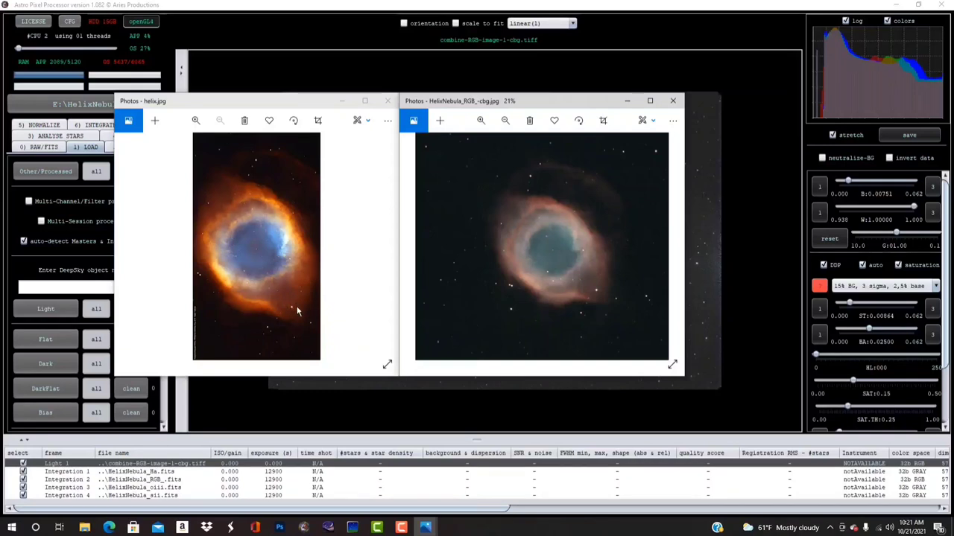
pyautogui.scroll(1, 249, 242)
pyautogui.scroll(4, 249, 239)
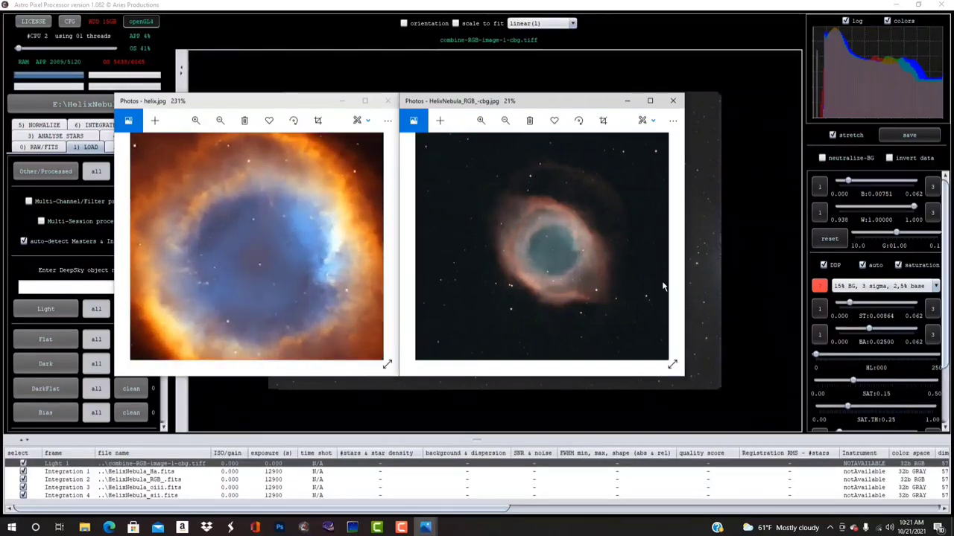
pyautogui.scroll(3, 567, 254)
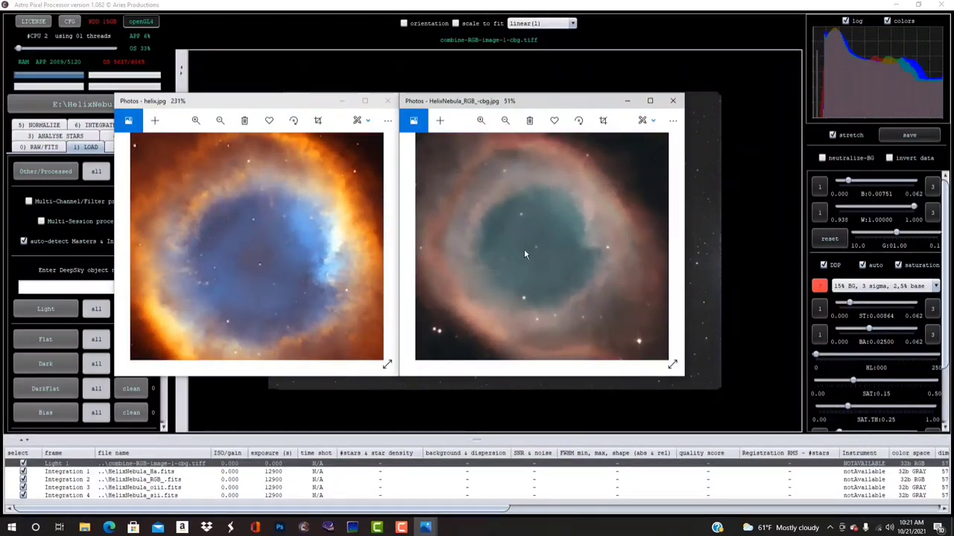
pyautogui.scroll(-2, 525, 250)
pyautogui.scroll(-4, 288, 241)
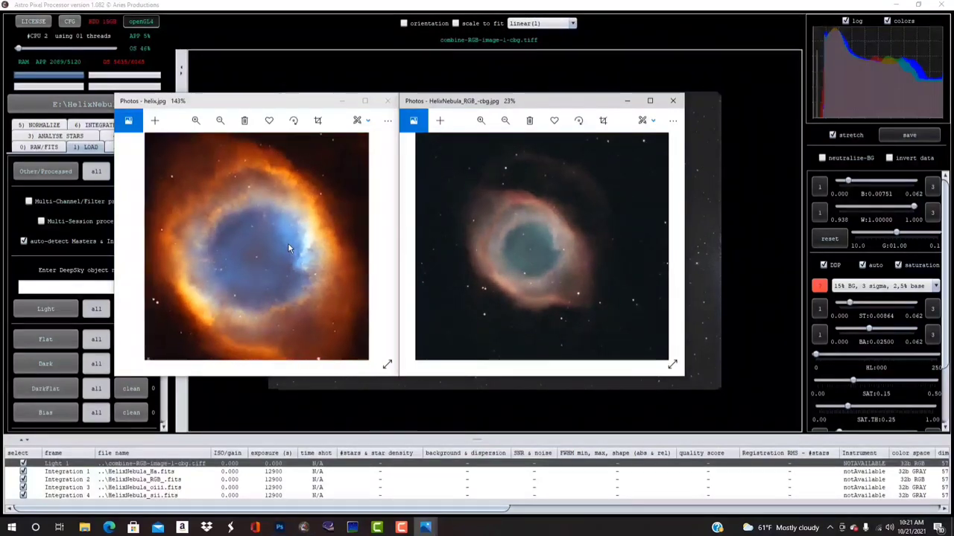
pyautogui.scroll(-1, 573, 260)
pyautogui.scroll(-1, 572, 259)
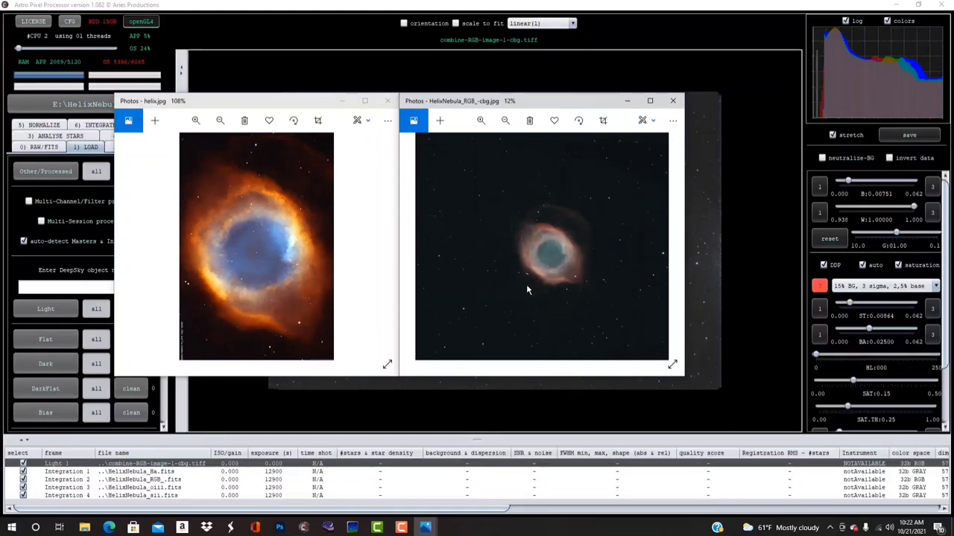
pyautogui.scroll(-1, 543, 282)
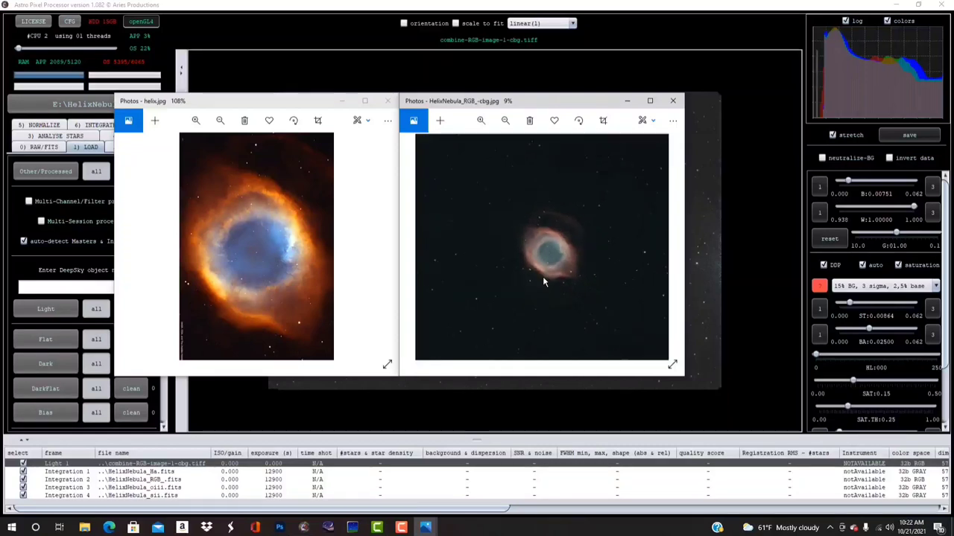
pyautogui.scroll(-1, 253, 244)
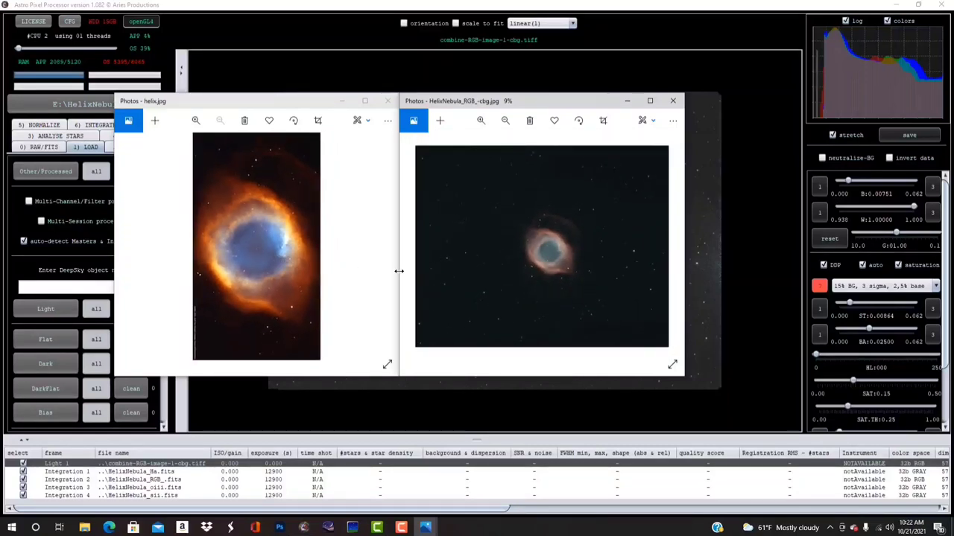
pyautogui.scroll(3, 551, 261)
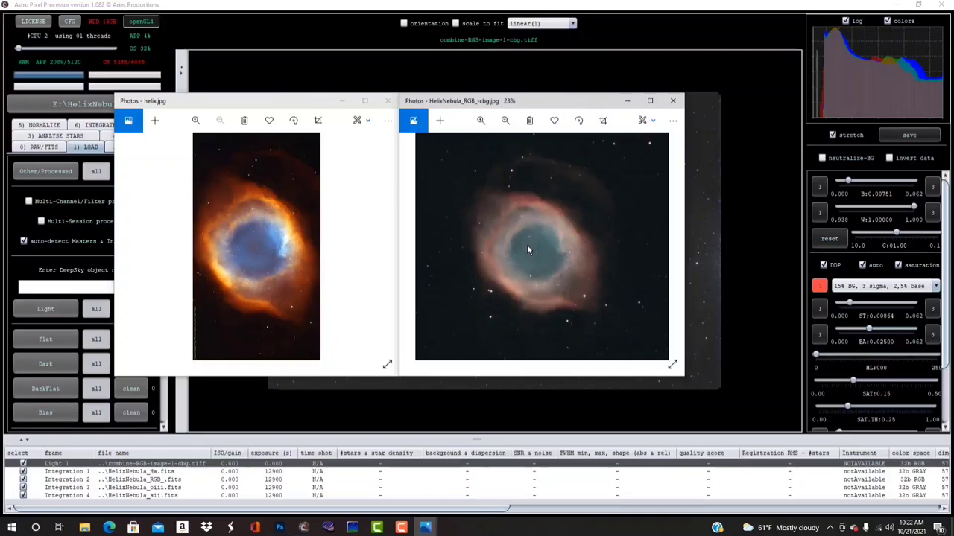
pyautogui.scroll(-1, 526, 245)
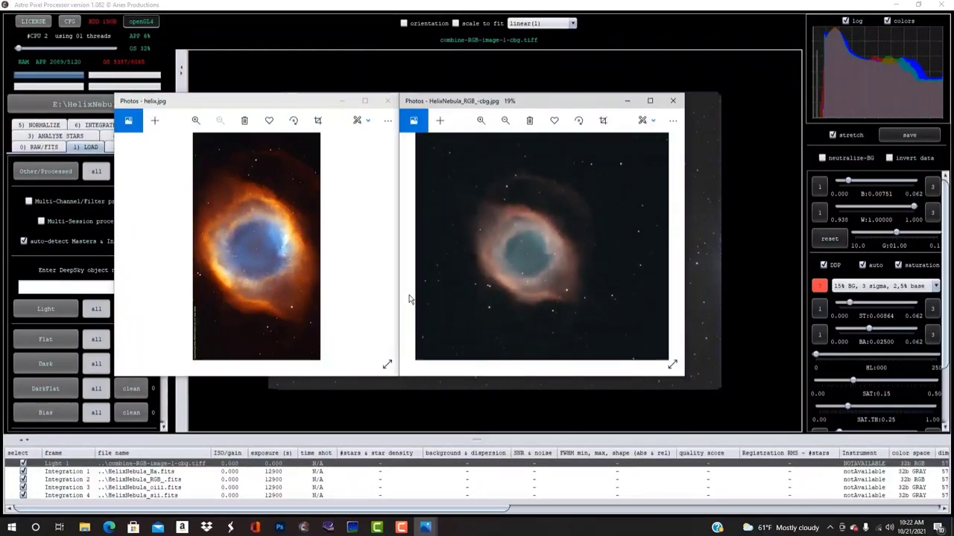
# - Shift both Photos windows right and up, move helix.jpg left and enlarge it, and heighten the HelixNebula window
pyautogui.moveTo(511, 103); pyautogui.dragTo(552, 99)
pyautogui.moveTo(259, 101); pyautogui.dragTo(298, 97)
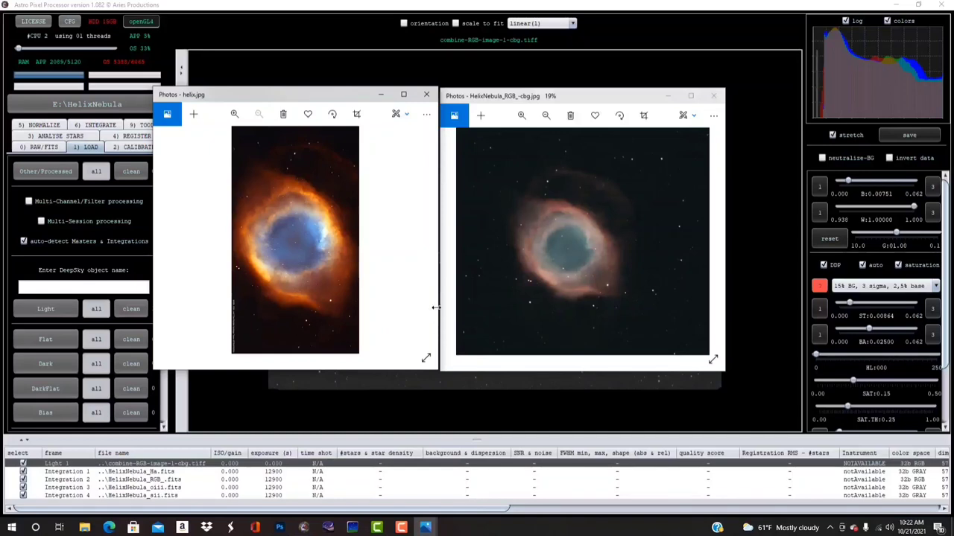
pyautogui.moveTo(335, 96); pyautogui.dragTo(298, 97)
pyautogui.moveTo(402, 370); pyautogui.dragTo(440, 395)
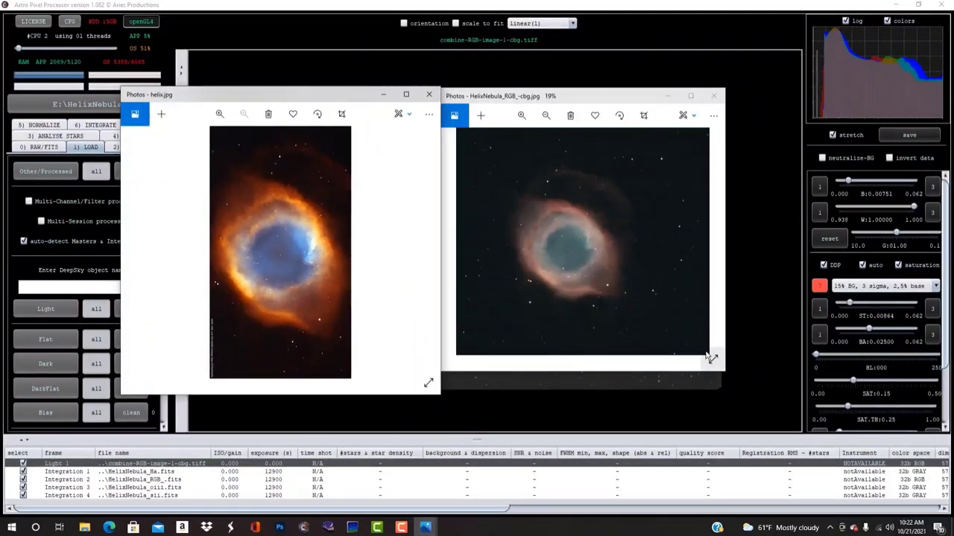
pyautogui.moveTo(637, 377); pyautogui.dragTo(629, 396)
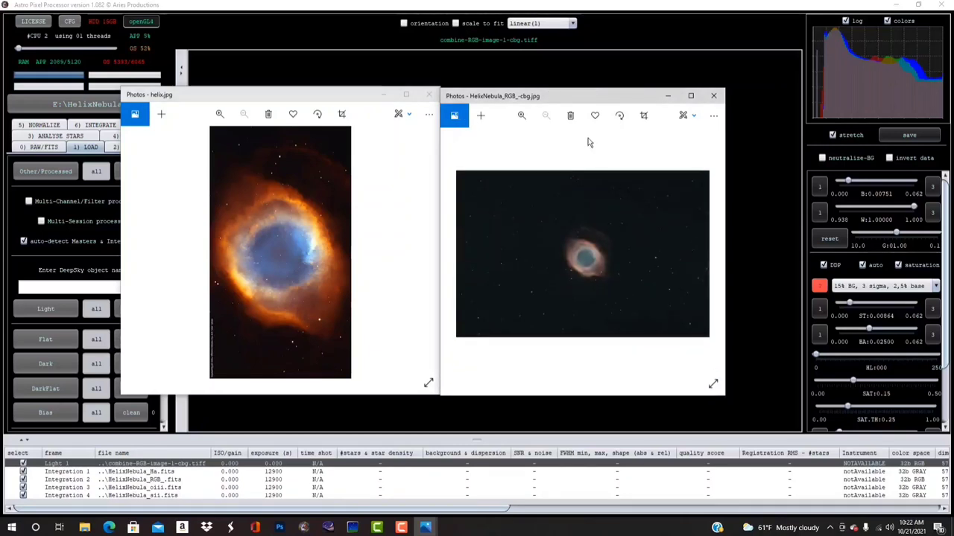
pyautogui.moveTo(586, 91); pyautogui.dragTo(616, 77)
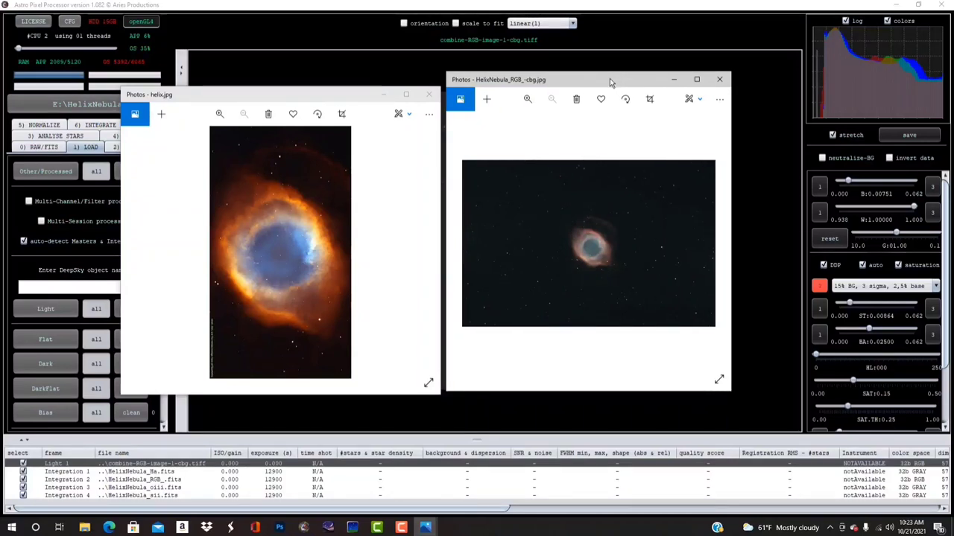